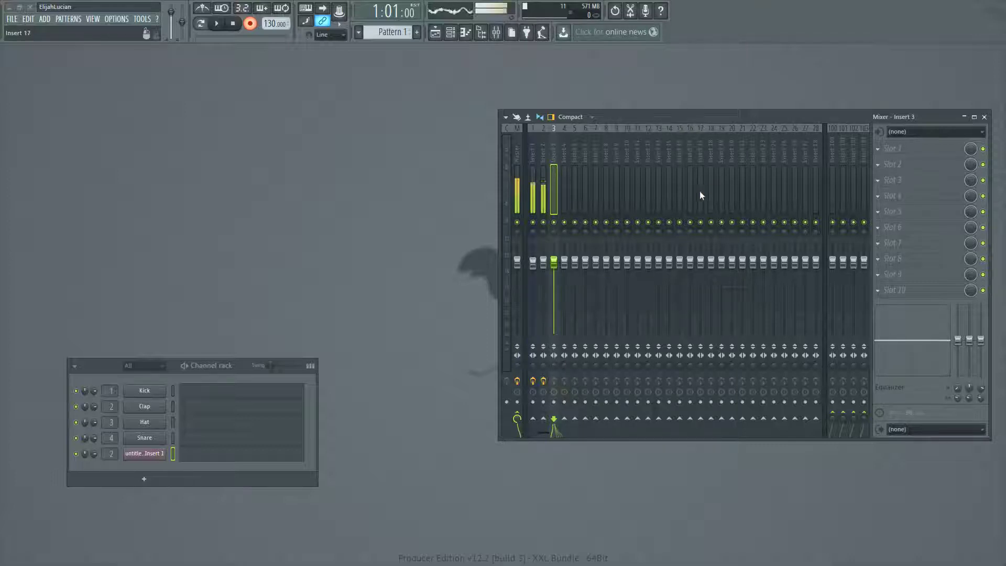
Drag the Mixer window left, toward the centre of the screen
drag(685, 114, 571, 149)
Open the Select plugin list for Mixer Slot 1 on Insert 3
click(45, 19)
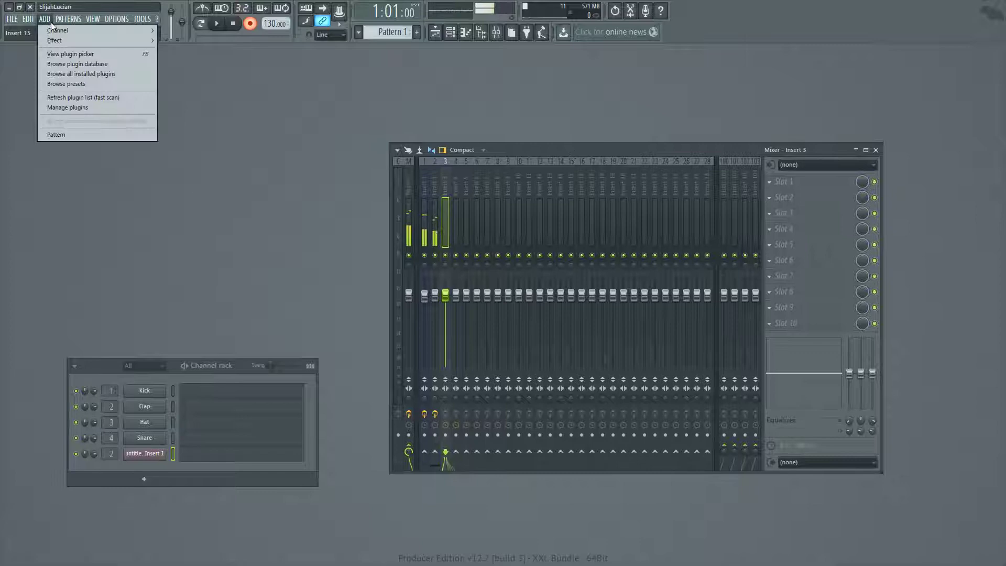
mouse_move(62, 31)
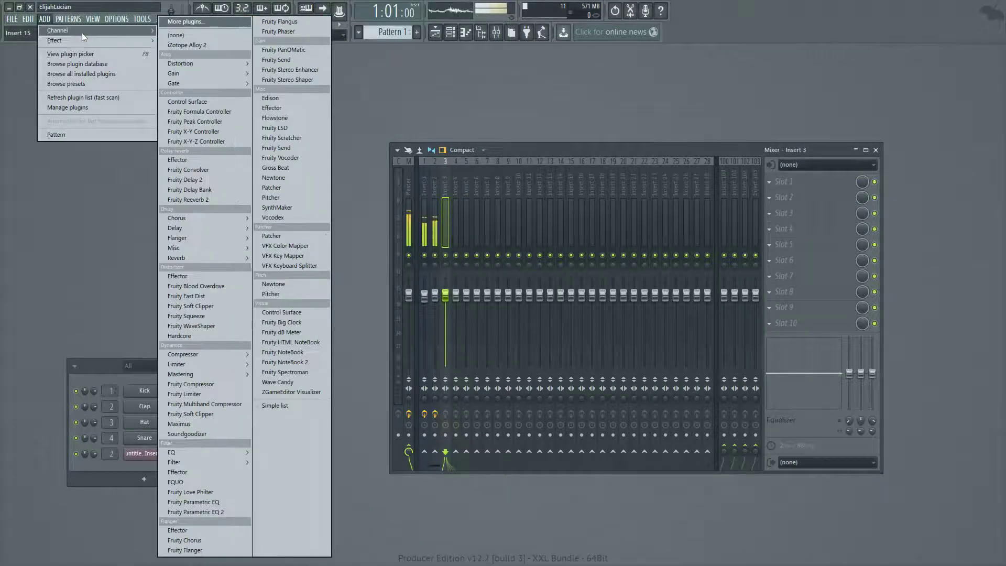
click(18, 148)
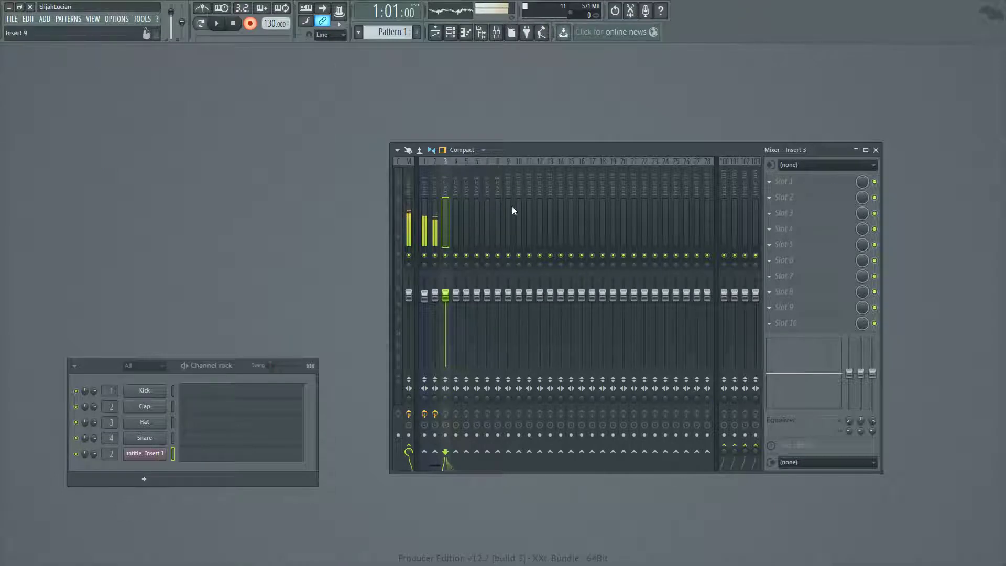
click(770, 181)
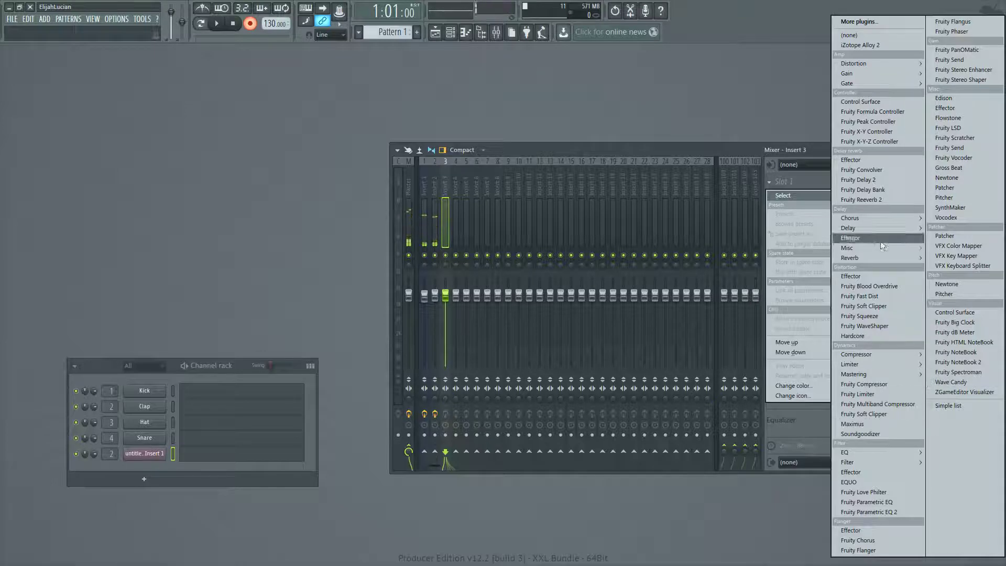
Load Fruity Limiter into Insert 3's first slot, move its window, and switch to COMP mode
click(862, 394)
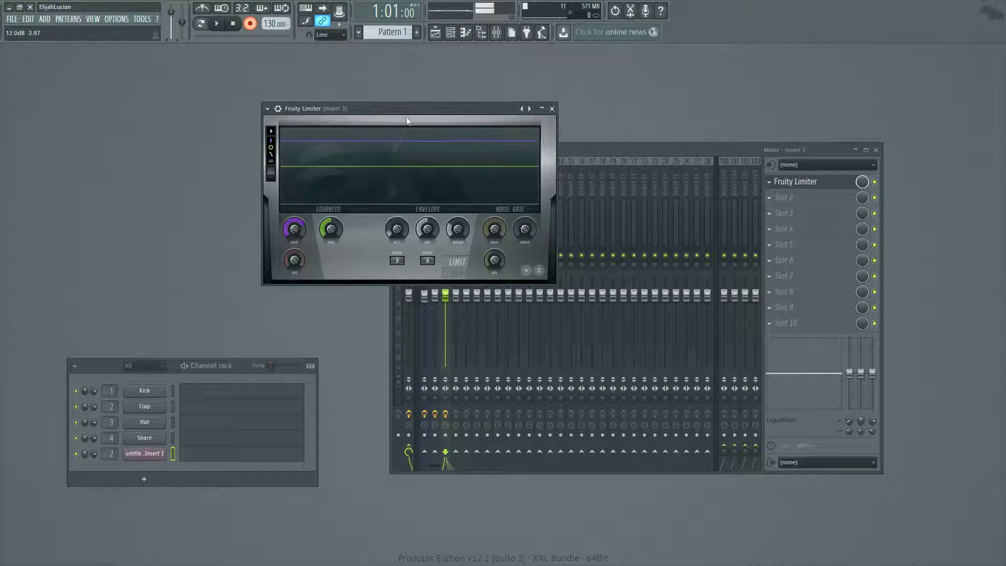
drag(407, 121, 225, 124)
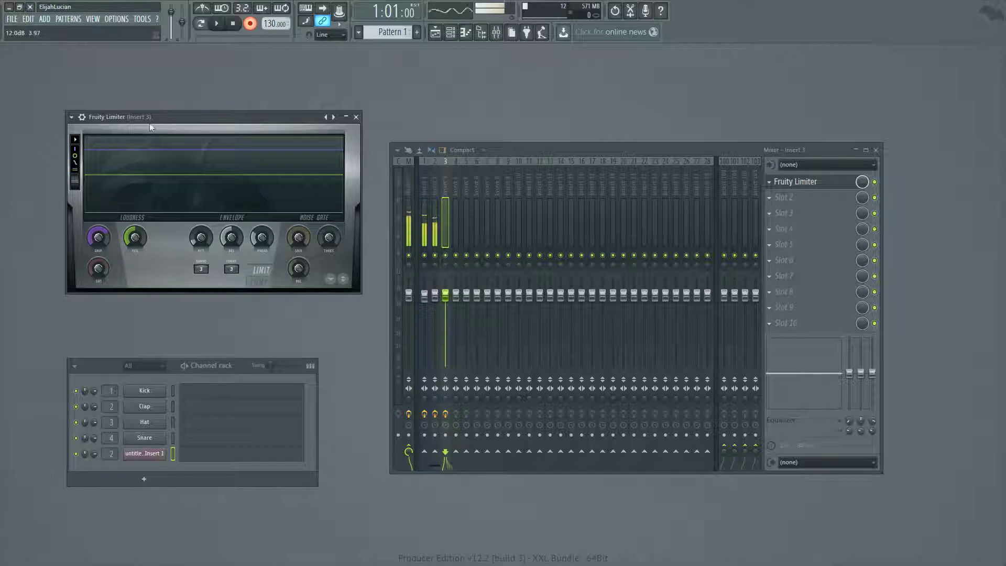
click(260, 279)
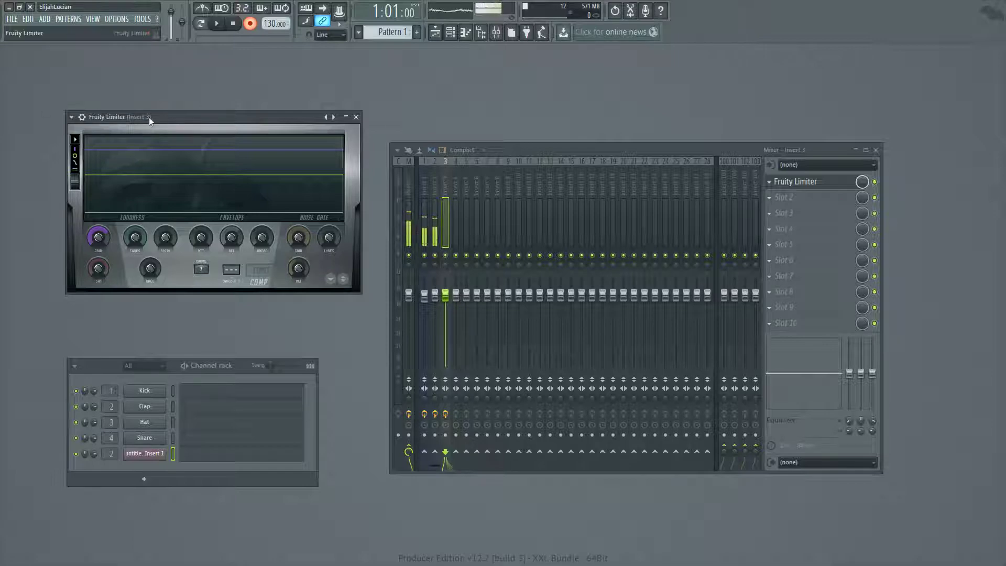
Rearrange the Mixer and place the Fruity Limiter window over it
drag(162, 115, 729, 202)
drag(696, 148, 401, 70)
drag(715, 203, 398, 130)
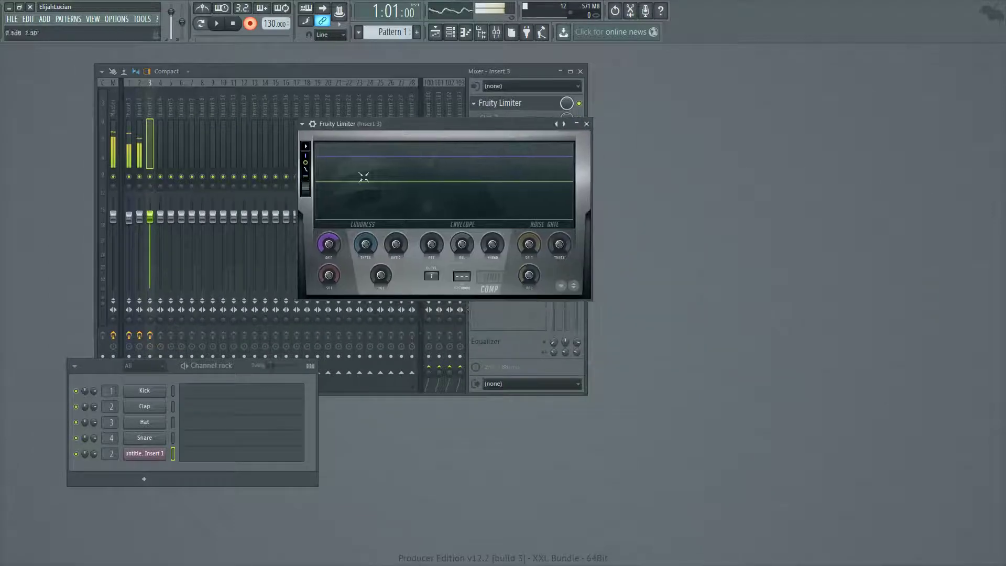
Lower the compressor threshold and raise the gain to 2.8dB
drag(333, 247, 332, 236)
right_click(329, 246)
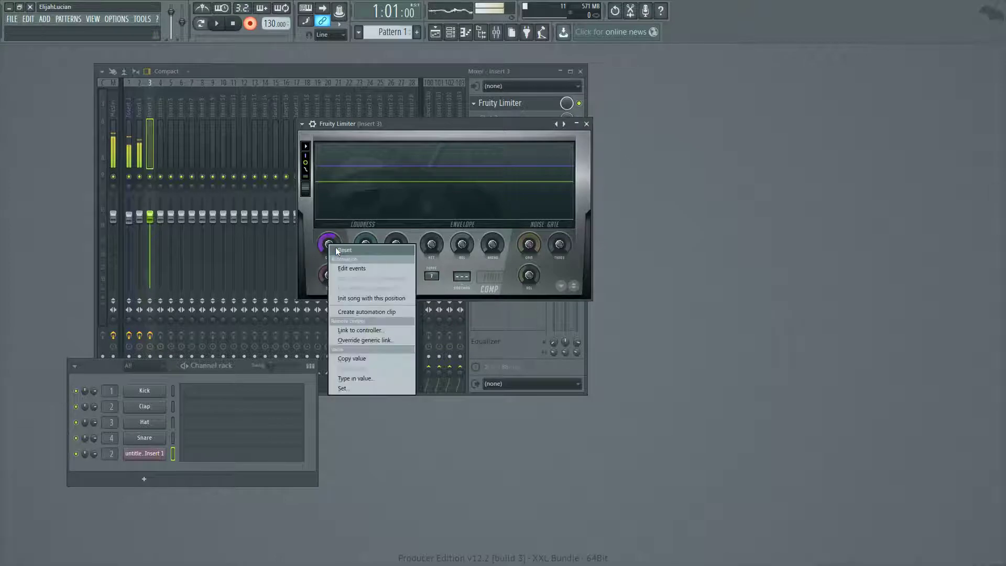
click(326, 235)
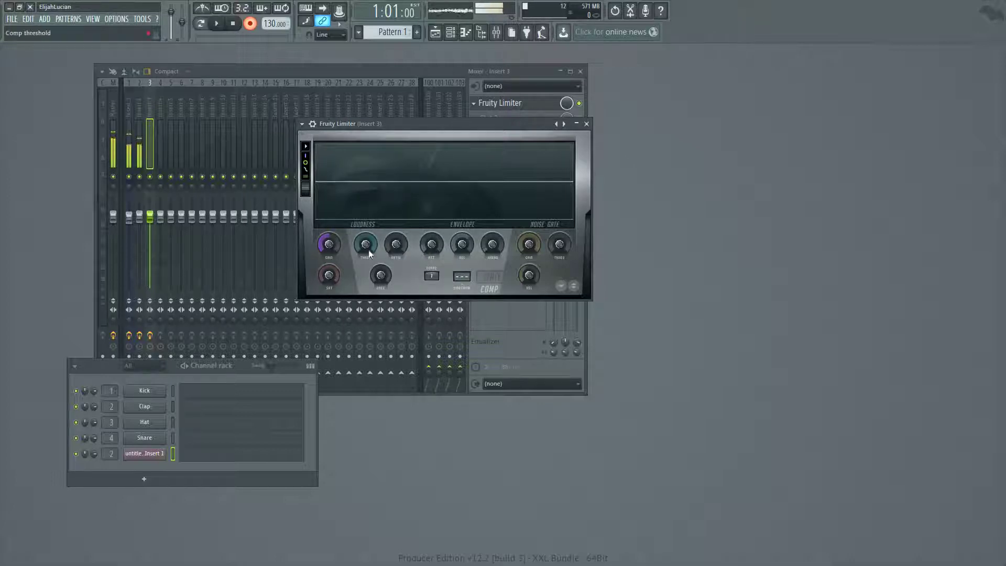
drag(366, 244, 366, 270)
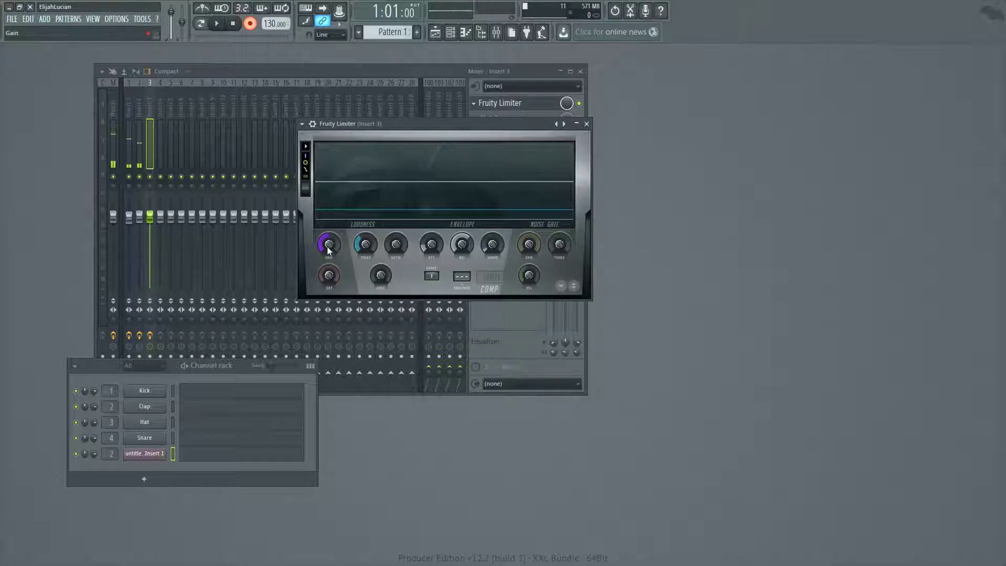
drag(327, 246, 327, 231)
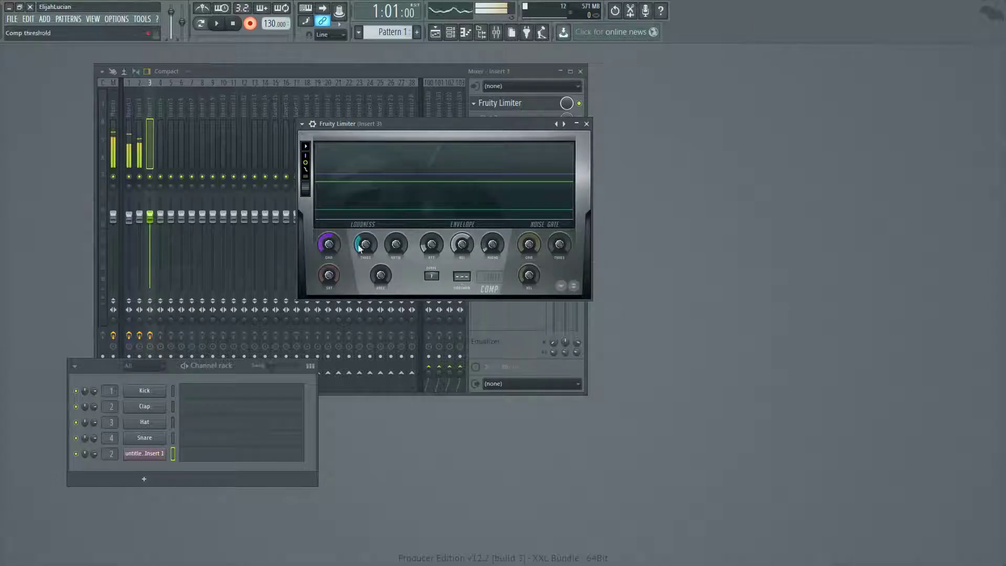
Load the Default preset from the limiter's plugin options Presets menu
right_click(329, 243)
key(Escape)
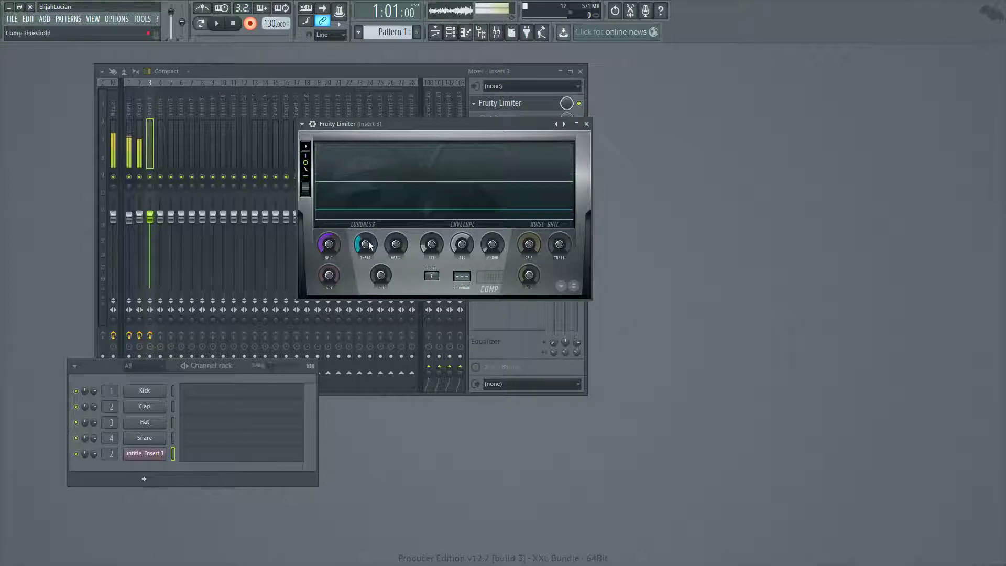
right_click(367, 242)
key(Escape)
click(302, 124)
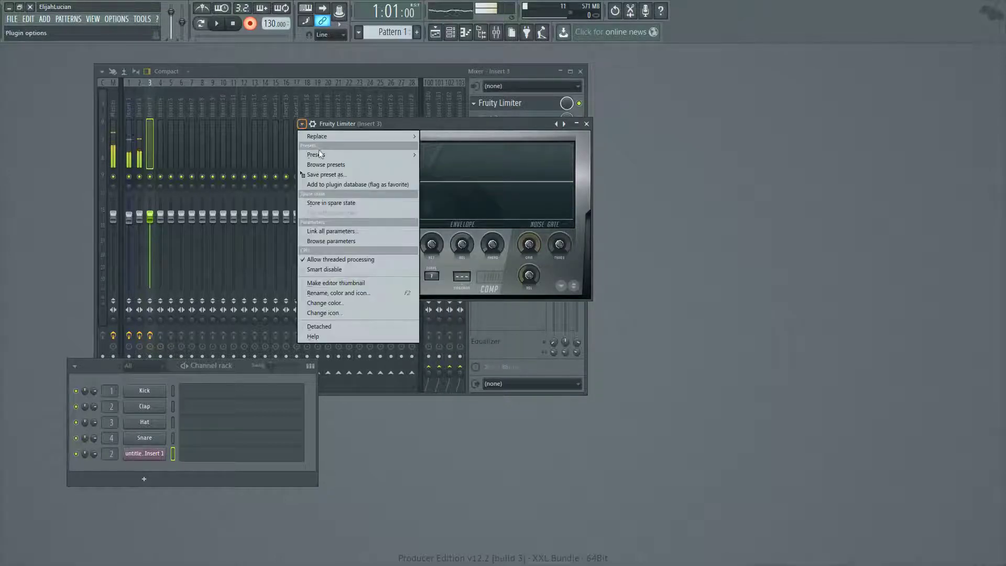
mouse_move(316, 155)
click(441, 157)
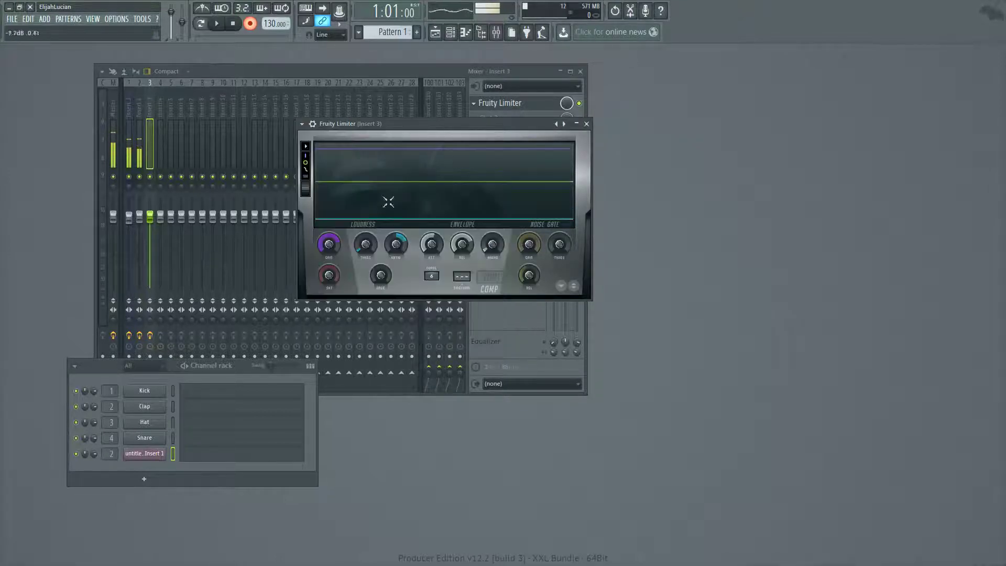
Set the compressor curve to 7 and the gain to 8.5dB
right_click(330, 246)
click(343, 252)
right_click(365, 243)
key(Escape)
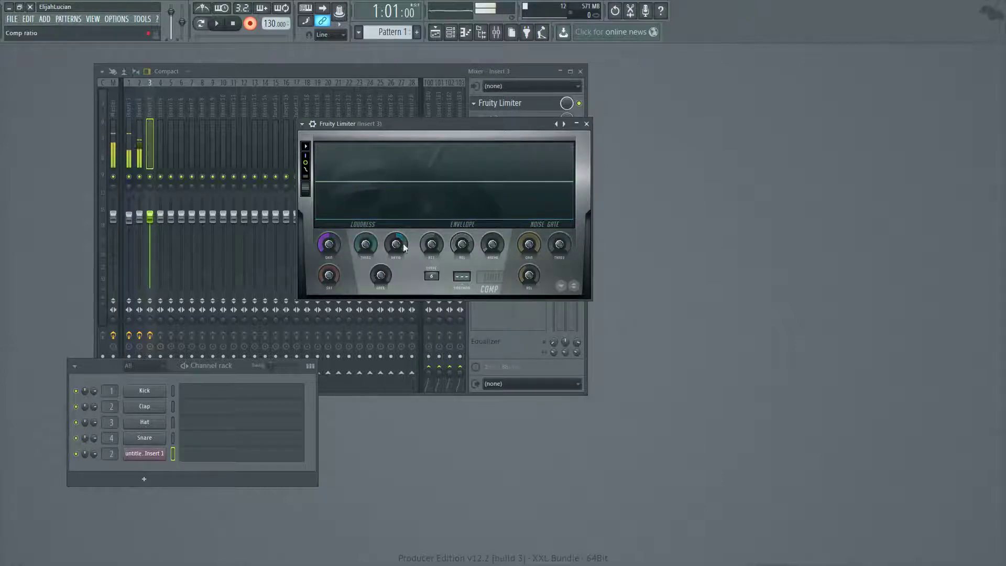
right_click(404, 243)
key(Escape)
right_click(433, 250)
key(Escape)
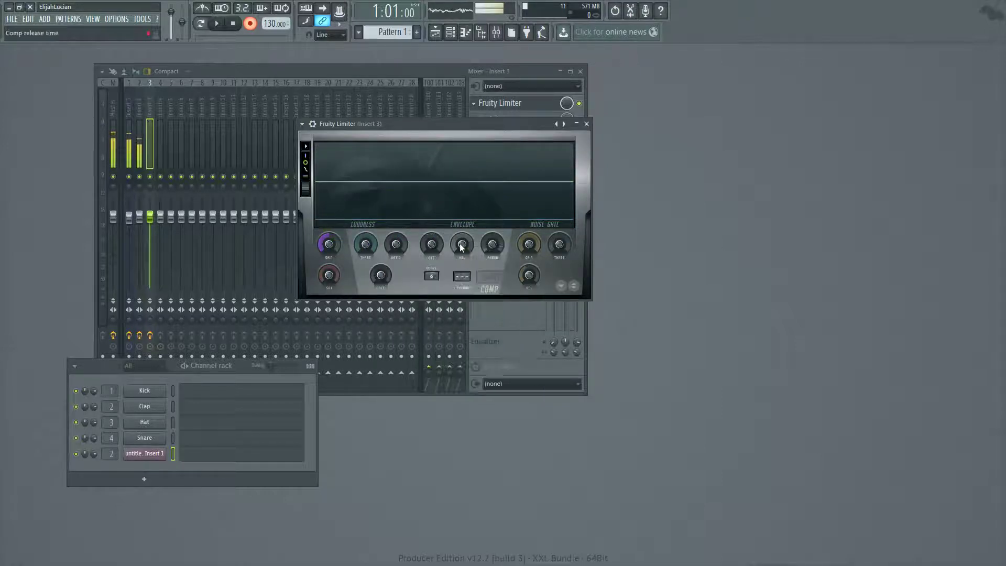
right_click(459, 243)
key(Escape)
scroll(434, 276, up, 1)
scroll(334, 254, up, 3)
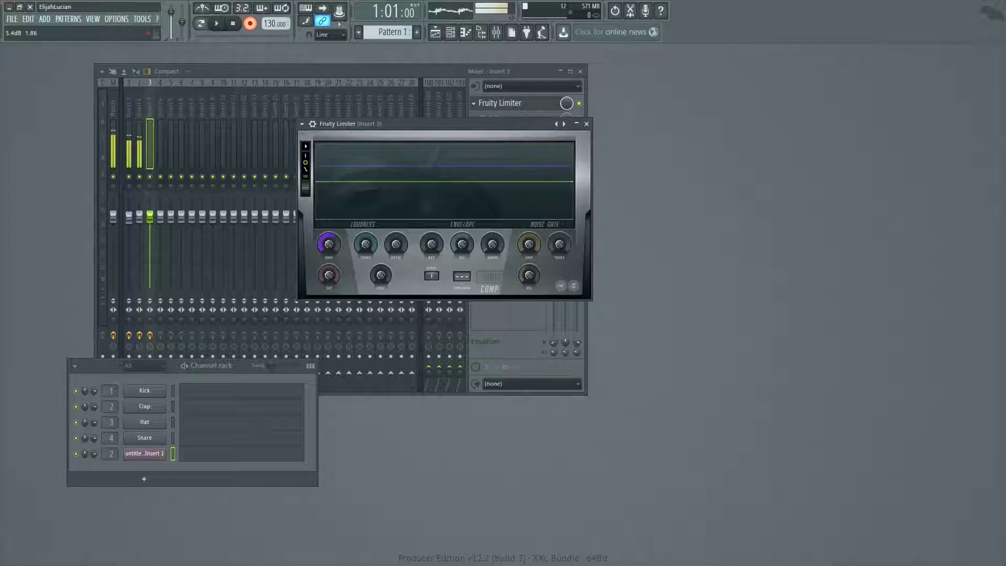
Reset the gain, then set attack 3.24ms, release 84.76ms and ratio 1.4:1
right_click(330, 247)
click(341, 250)
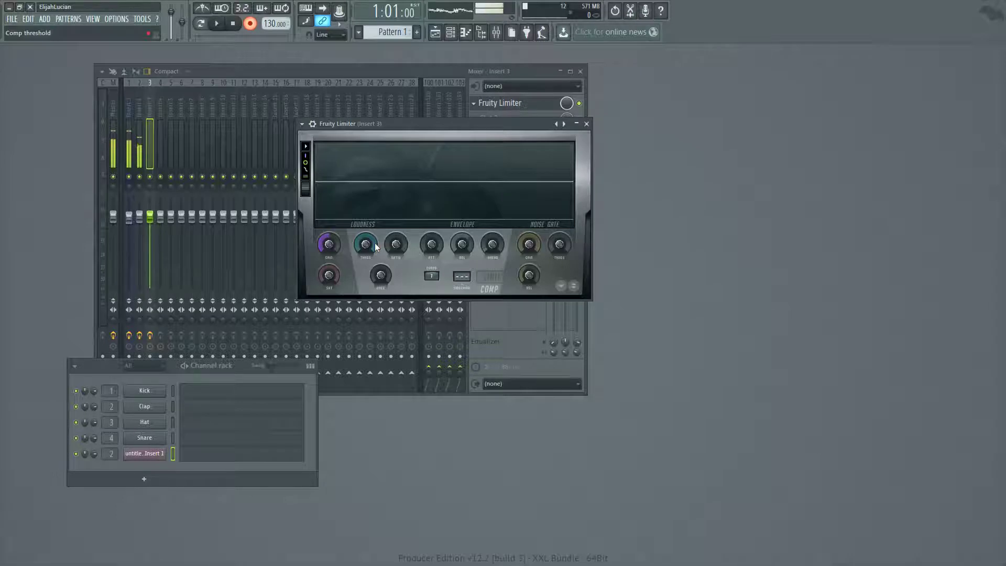
click(432, 244)
drag(432, 244, 432, 257)
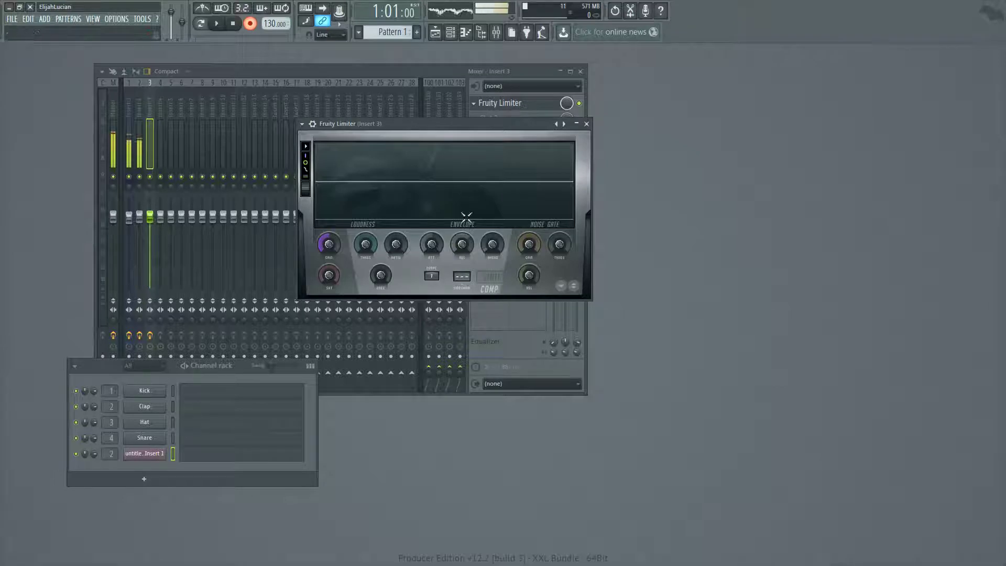
drag(463, 248, 463, 244)
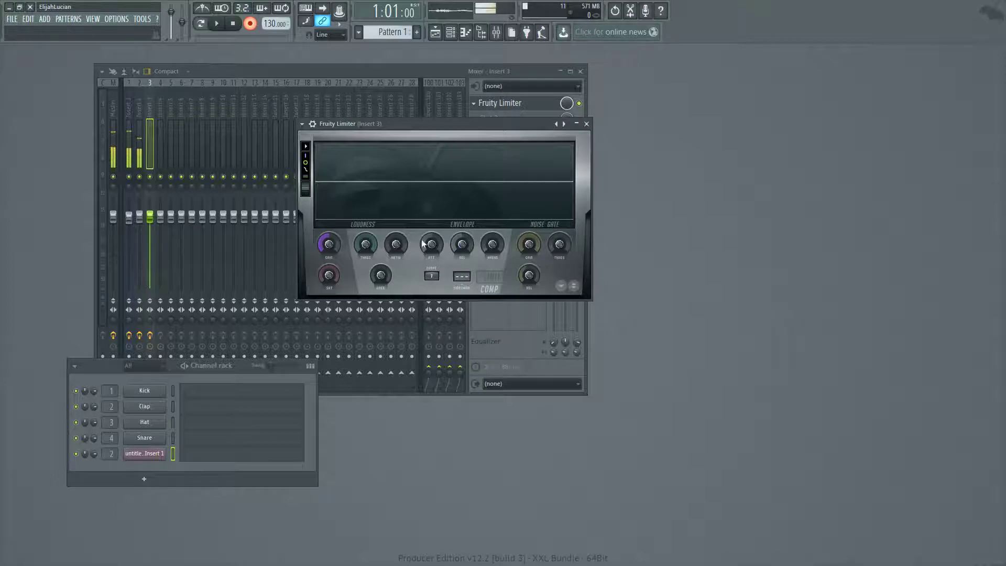
drag(465, 241, 430, 237)
drag(397, 243, 397, 246)
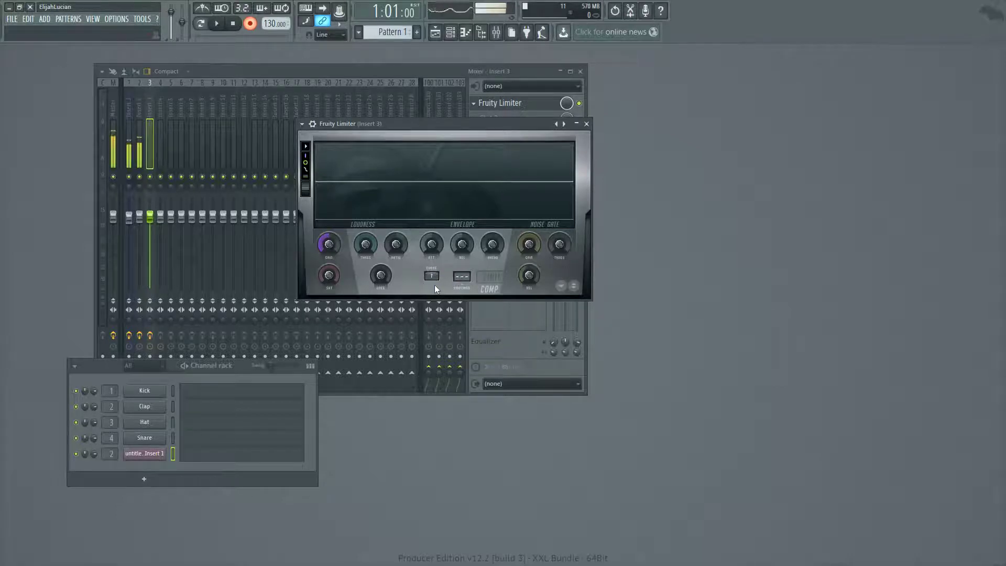
Lower the compressor CURVE value to 5
scroll(434, 277, down, 2)
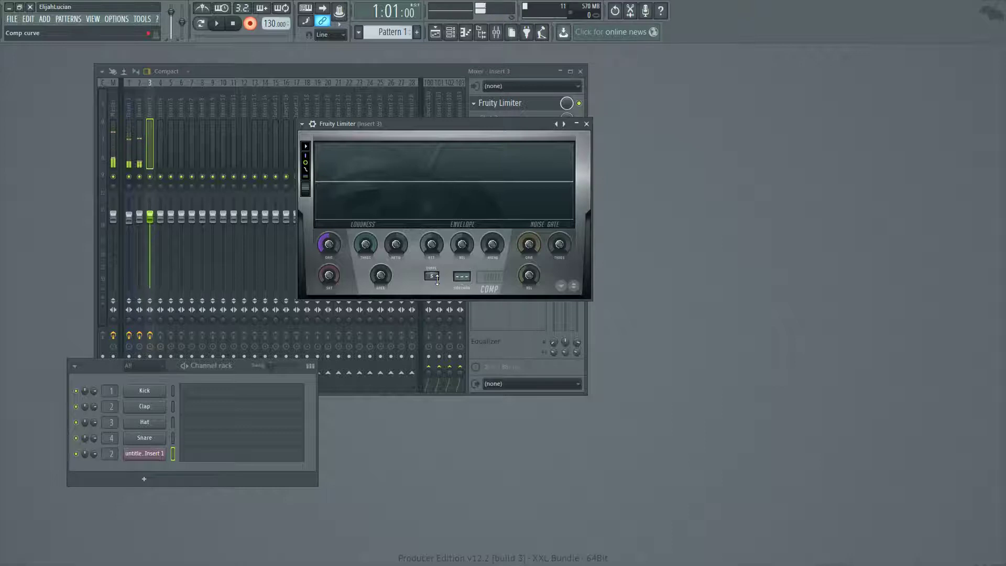
Bring the Mixer forward and open the Fruity Limiters on Insert 2 and Insert 1
drag(217, 67, 225, 65)
click(150, 107)
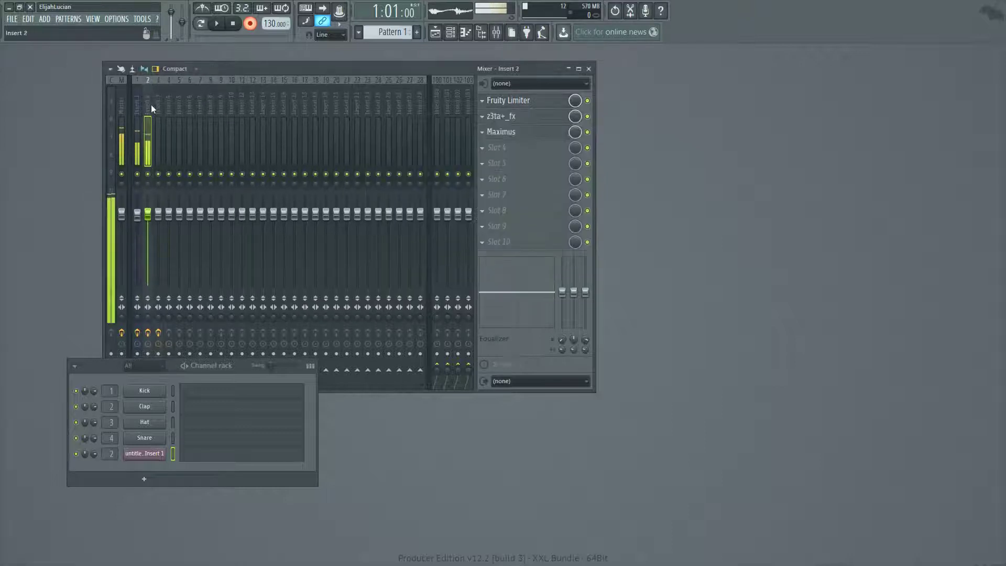
click(524, 104)
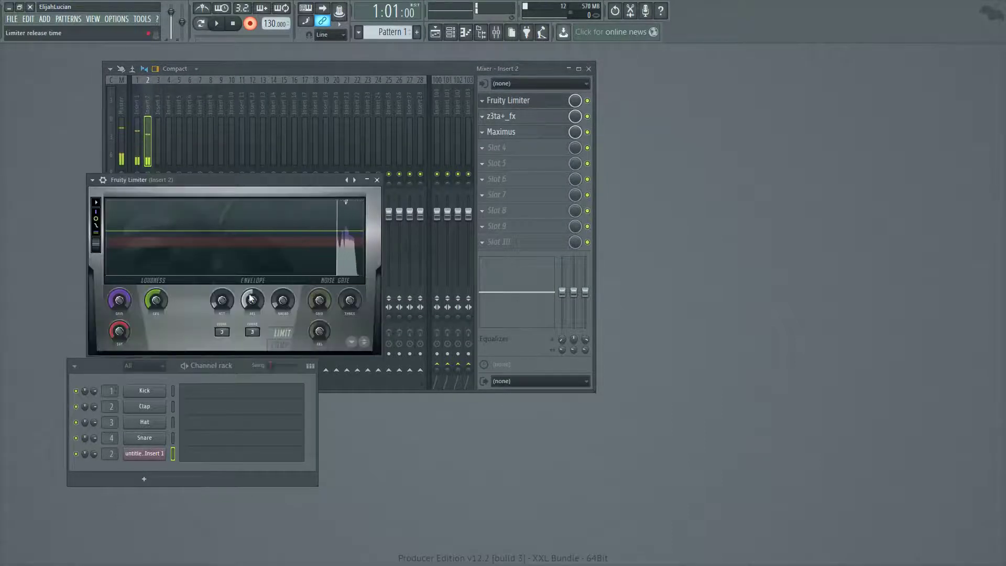
drag(277, 183, 403, 128)
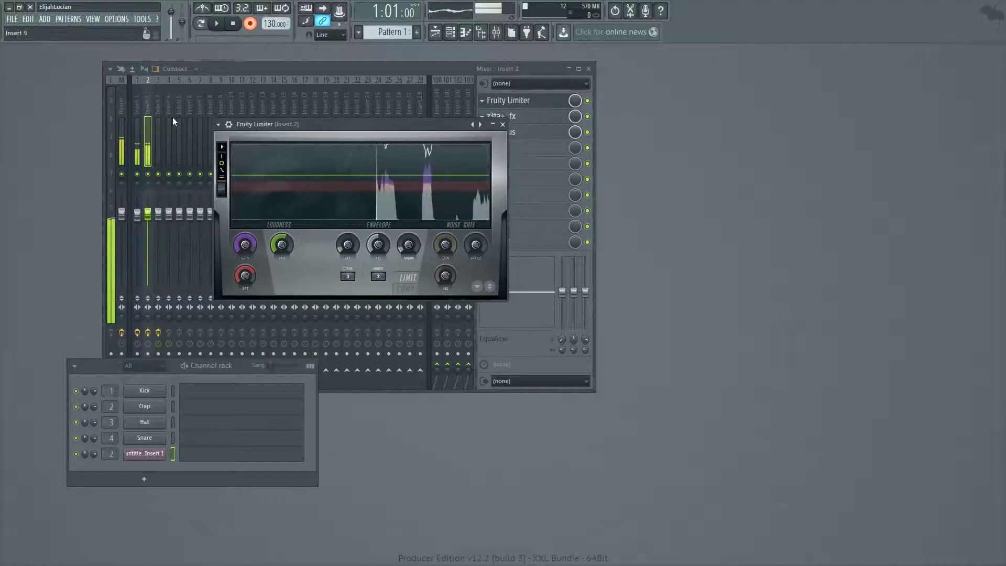
click(135, 106)
click(528, 118)
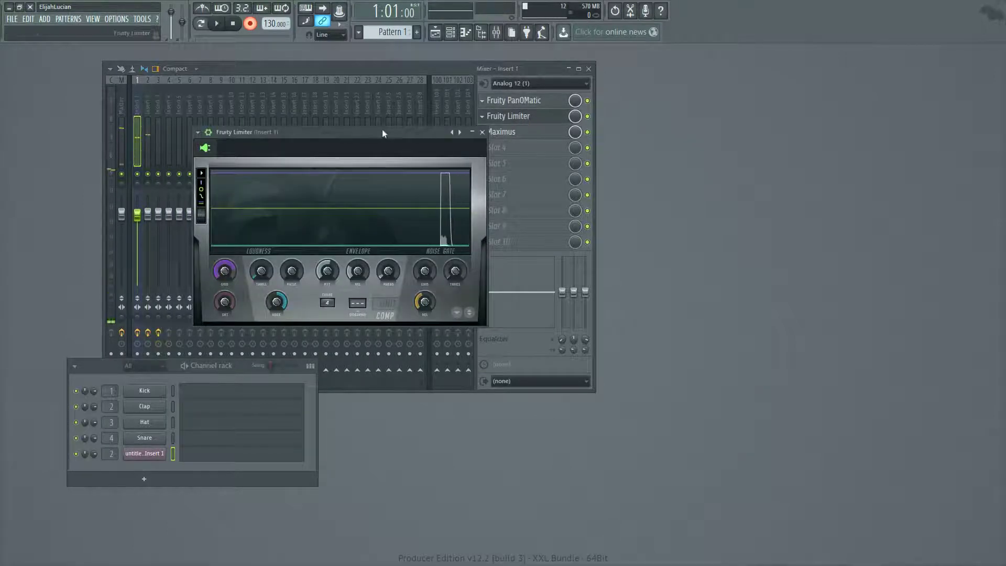
drag(382, 130, 403, 107)
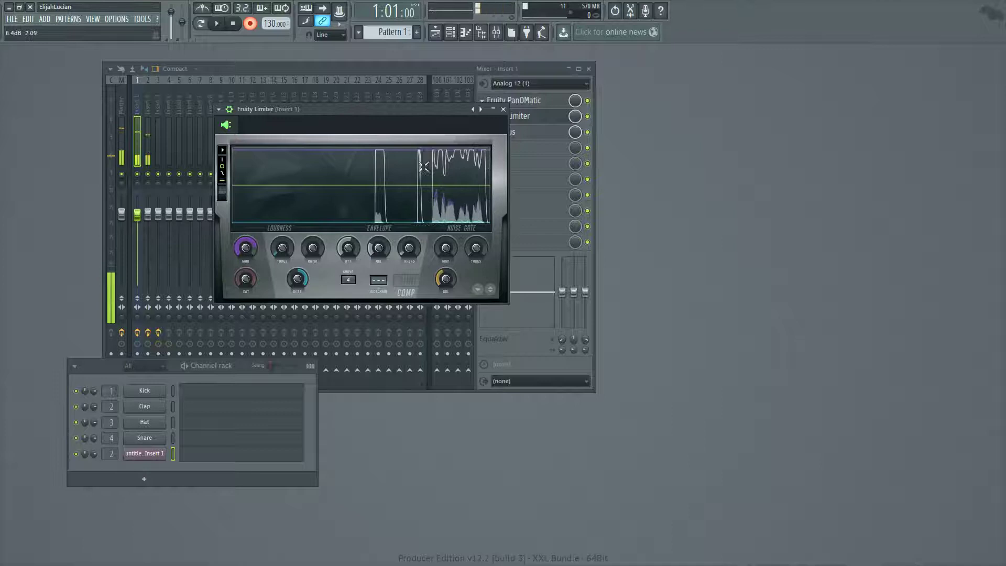
Give Insert 1's limiter curve 7, envelope 44.35ms and threshold -25.9dB, then select Insert 3
scroll(348, 279, down, 3)
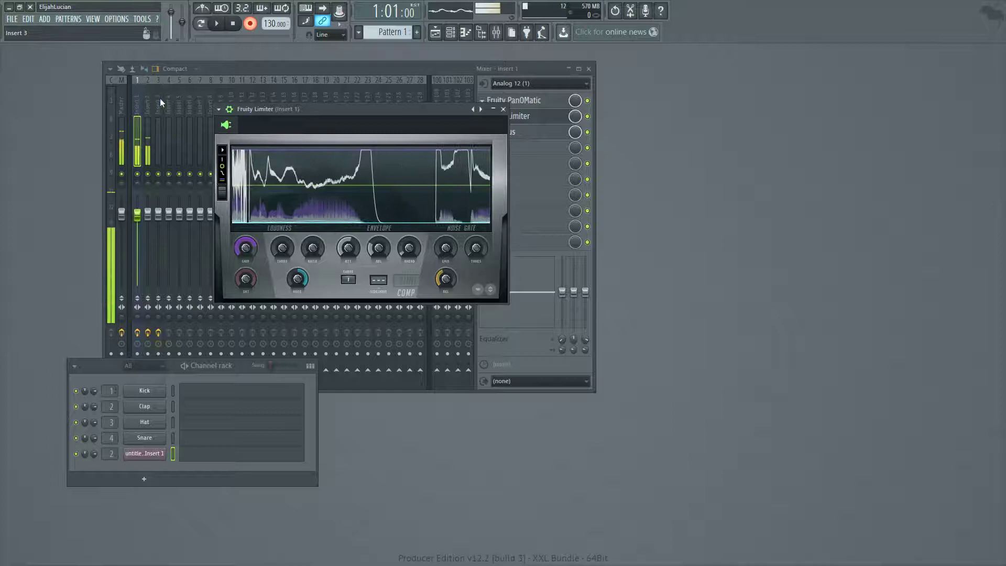
drag(348, 279, 347, 262)
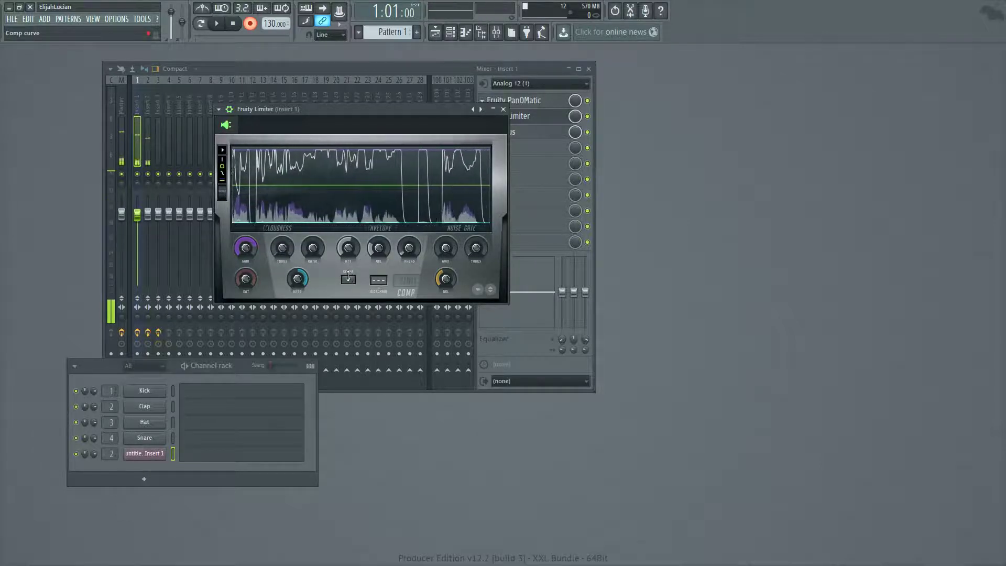
drag(348, 248, 382, 246)
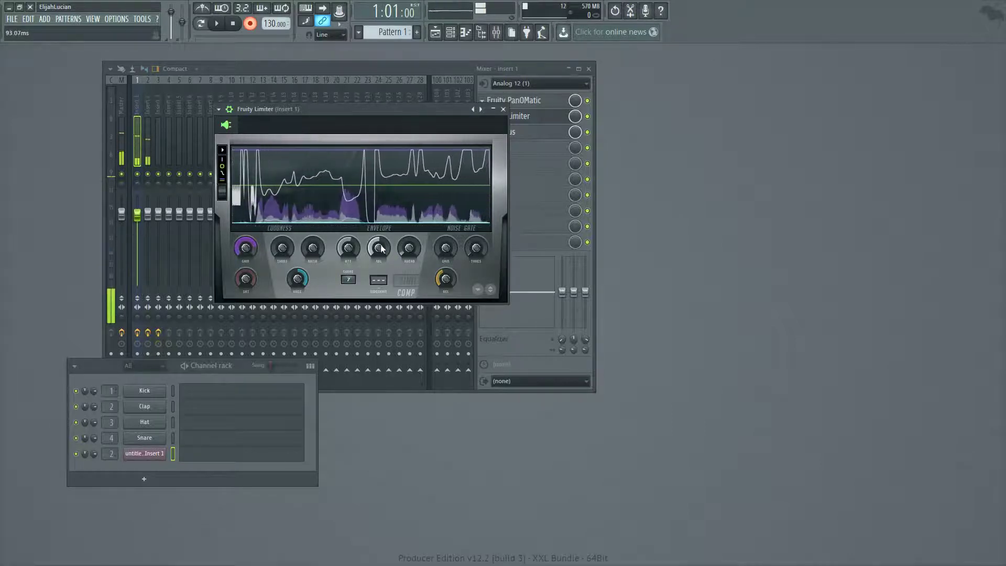
drag(346, 248, 345, 248)
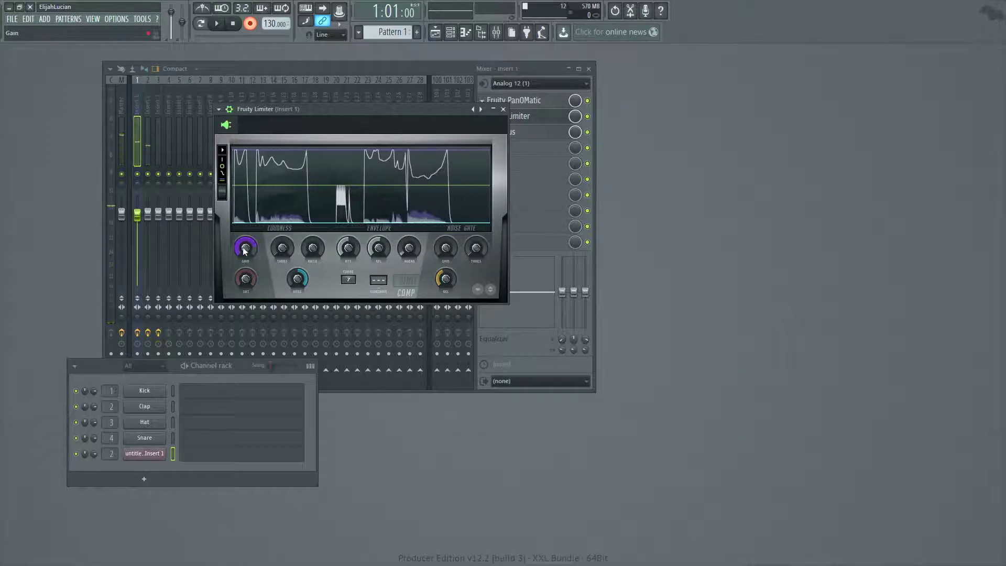
drag(282, 248, 282, 272)
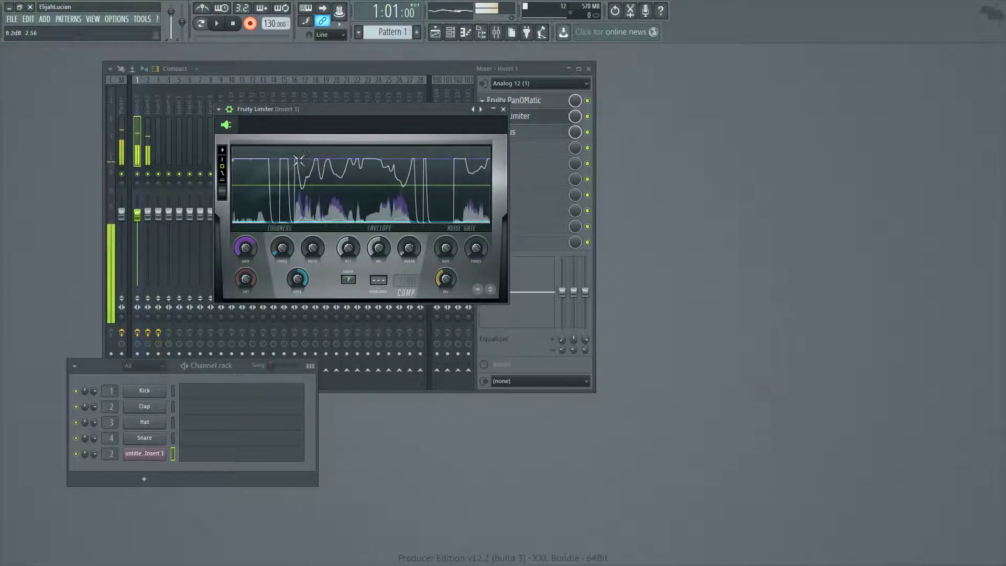
click(161, 107)
Open Insert 3's Fruity Limiter, lower its threshold to -18.5dB, and open its plugin options
click(504, 102)
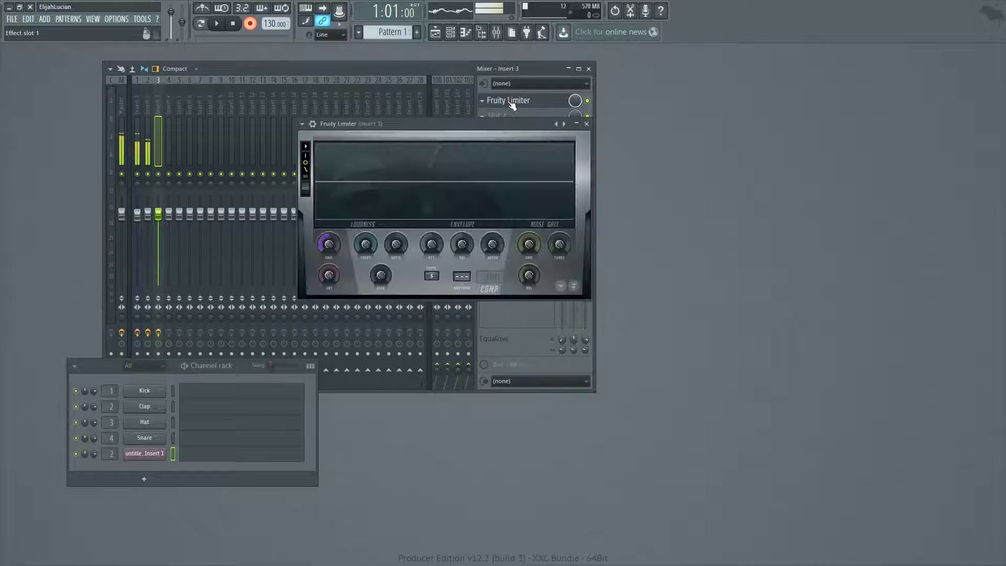
drag(463, 136, 317, 137)
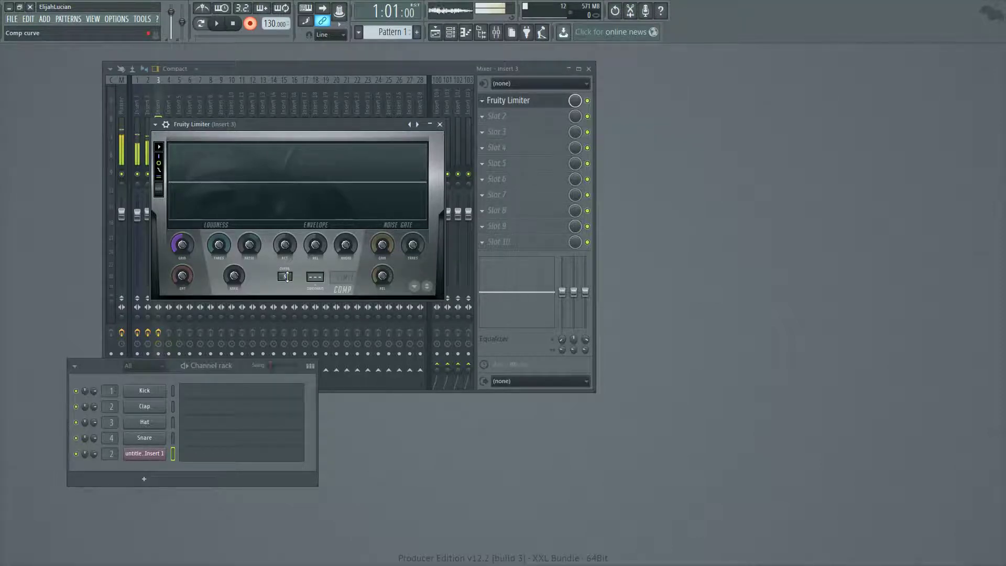
drag(241, 125, 390, 152)
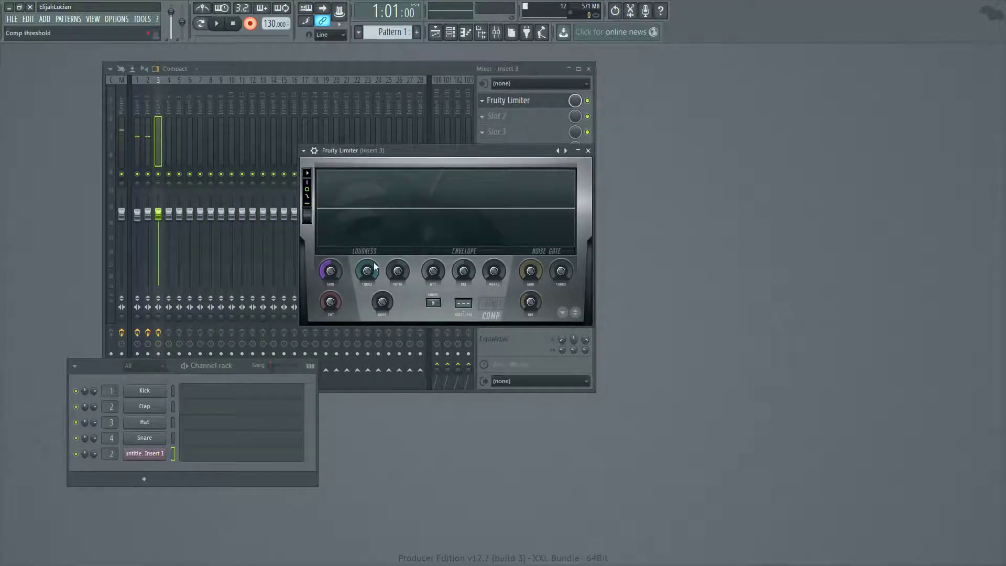
mouse_move(365, 275)
mouse_down()
mouse_move(365, 293)
mouse_move(369, 272)
mouse_up()
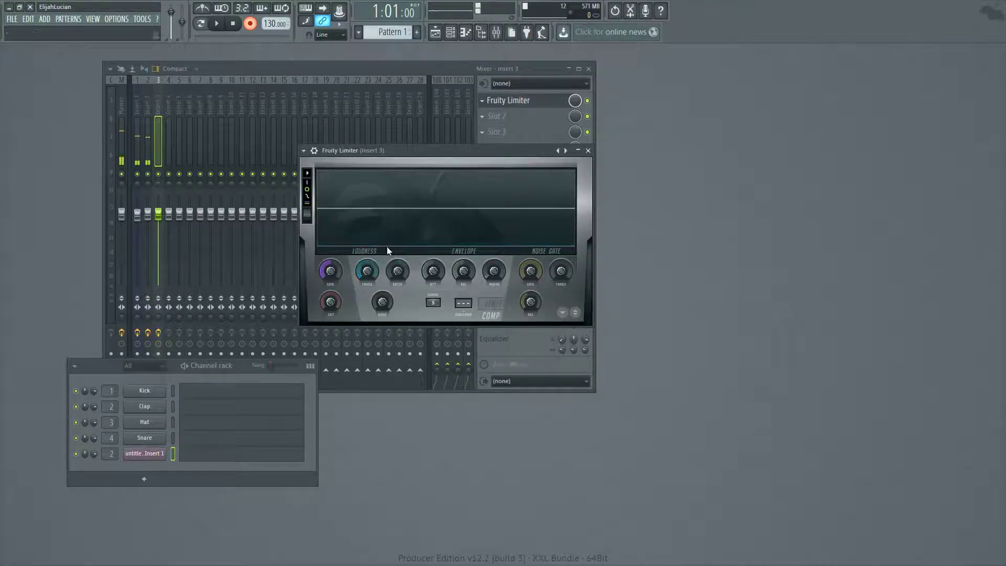
drag(434, 150, 390, 129)
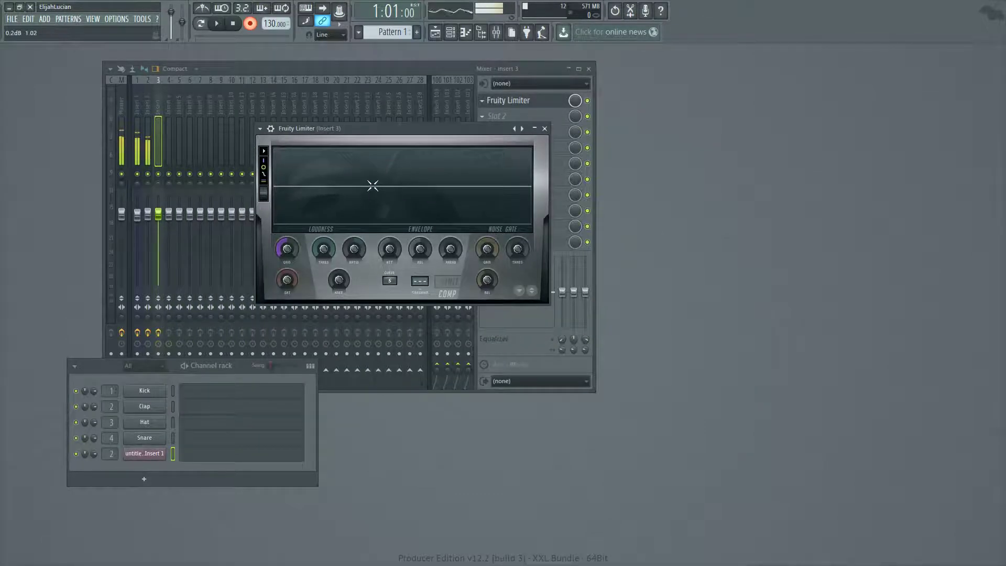
click(260, 128)
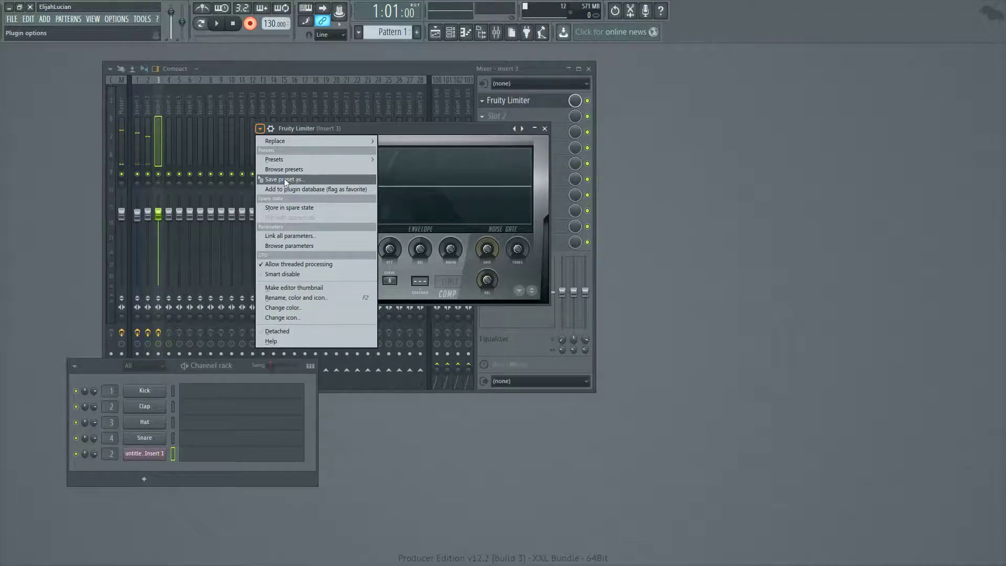
In File Explorer, open Program Files (x86)\Image-Line\FL Studio 12\Data
key(alt+Tab)
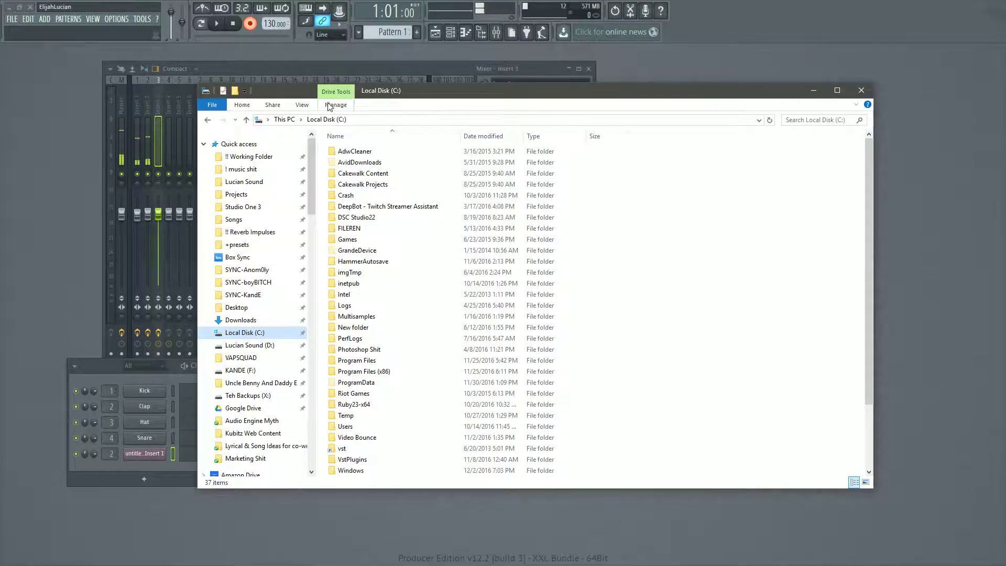
double_click(380, 371)
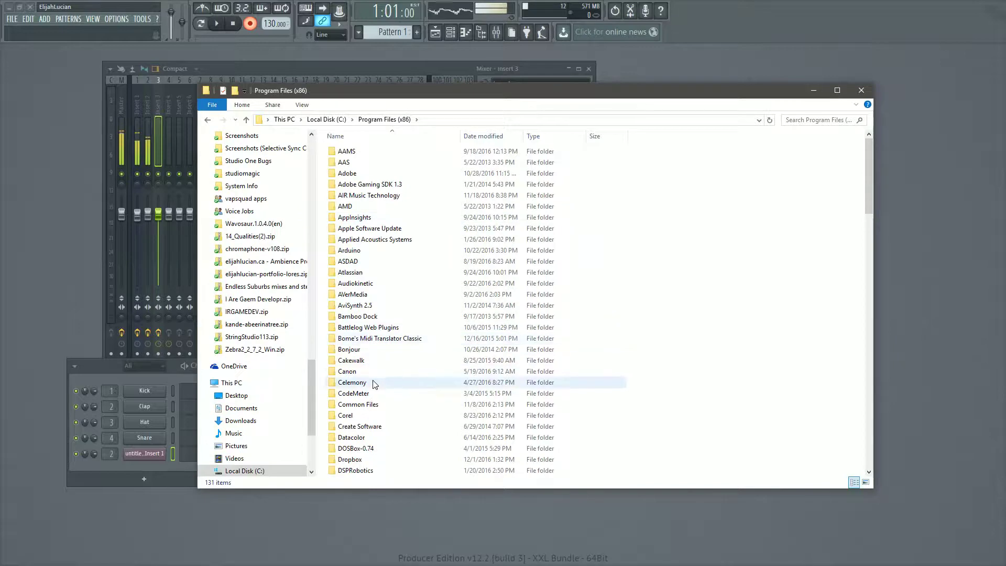
scroll(375, 384, down, 10)
scroll(375, 384, down, 4)
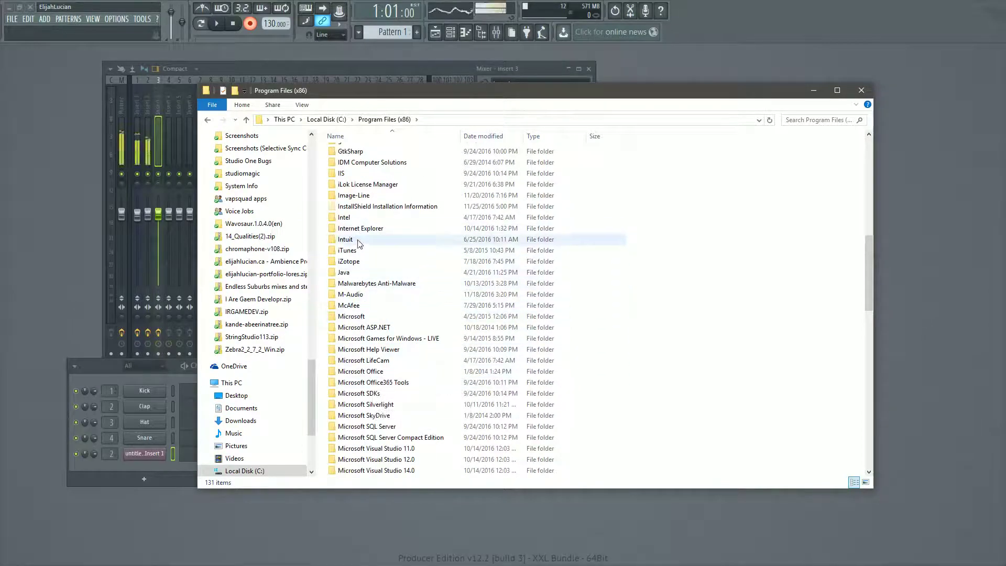
double_click(354, 195)
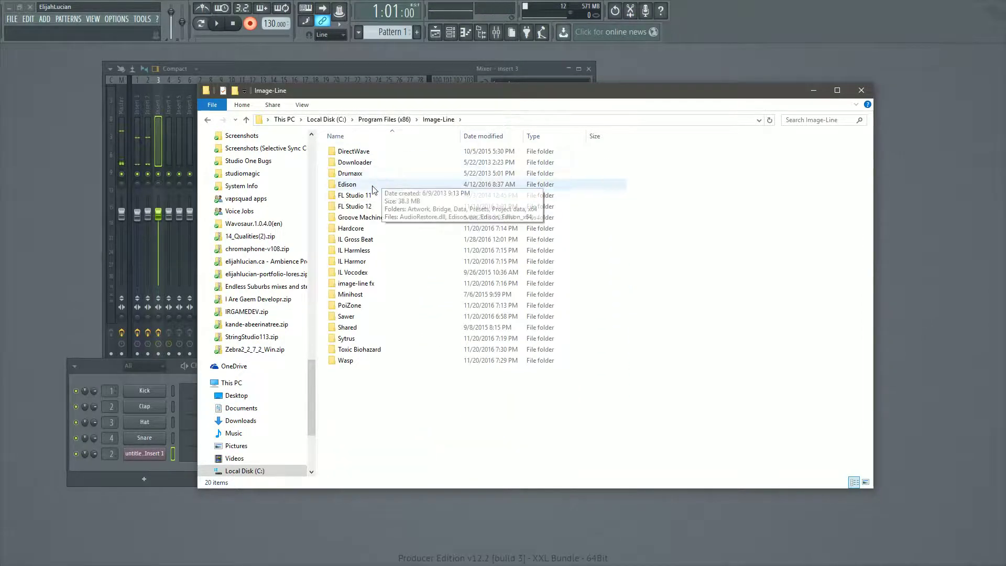
click(355, 206)
double_click(356, 206)
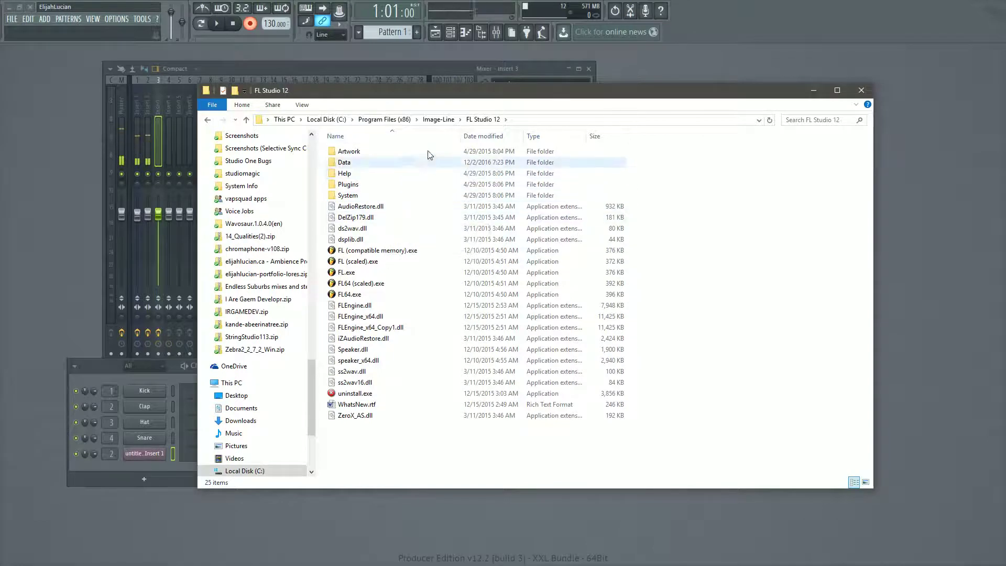
double_click(345, 162)
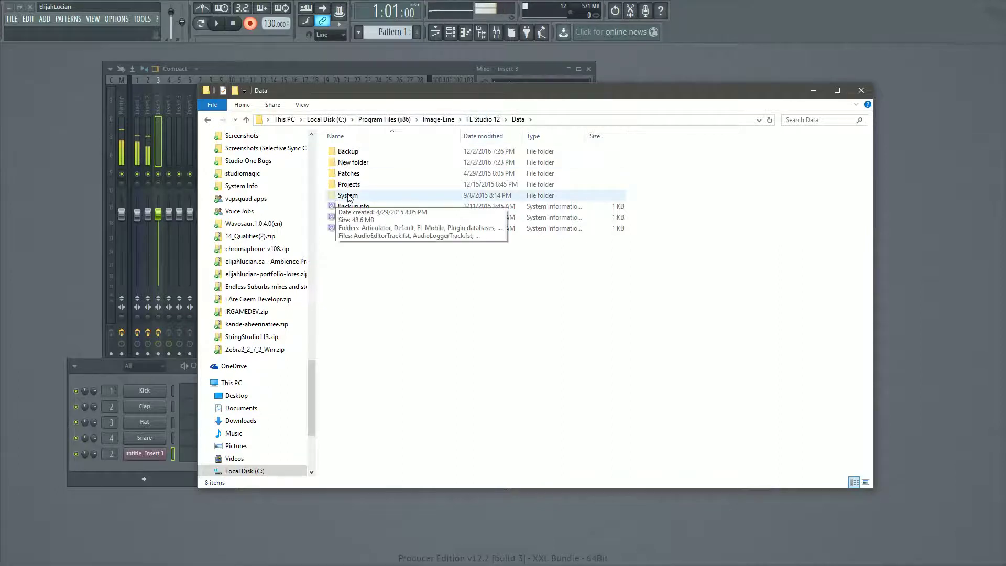
Explore Data\System\Default\Installed plugins\Effects in Explorer, with the window moved off the limiter
click(297, 108)
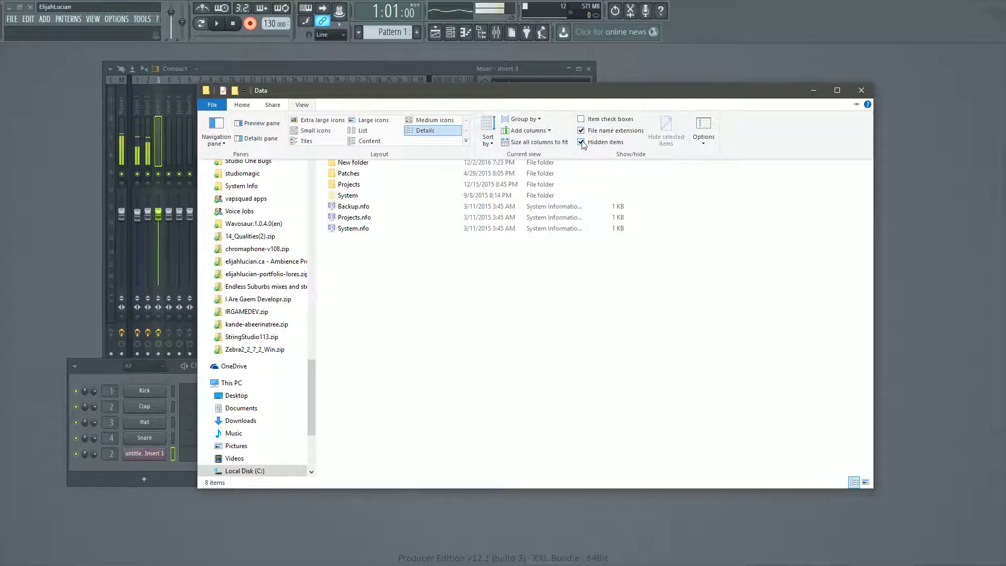
click(309, 147)
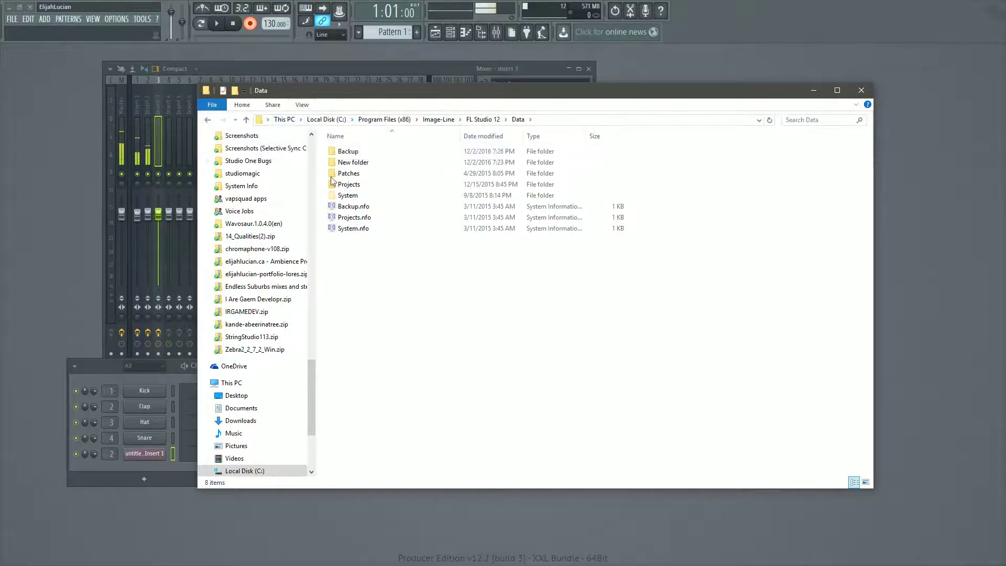
double_click(345, 195)
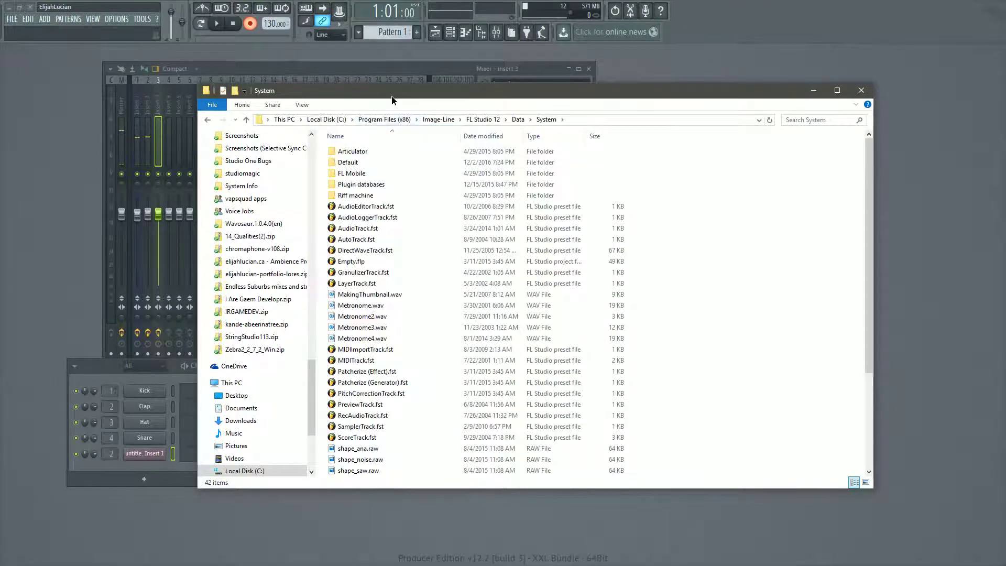
drag(392, 100, 593, 81)
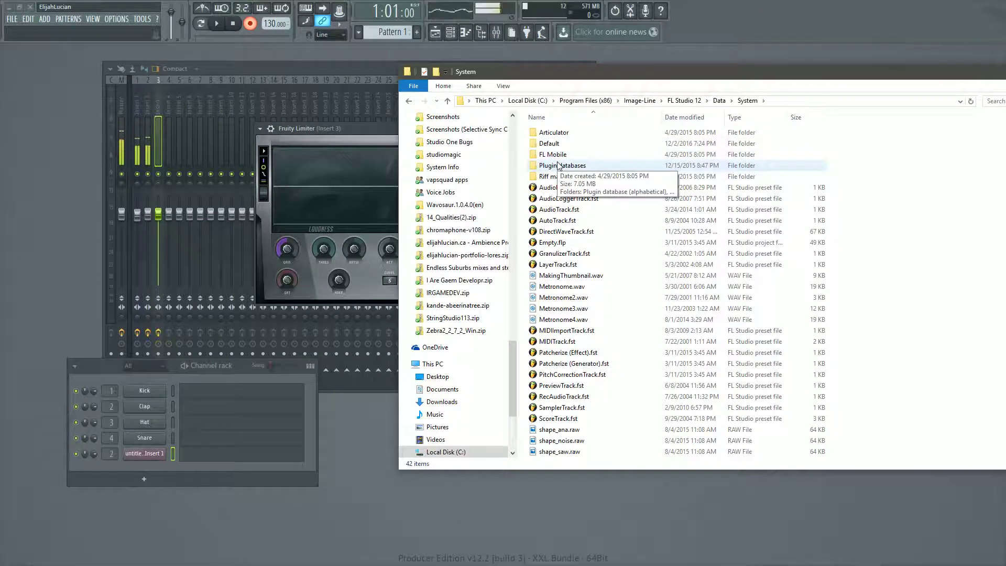
click(554, 146)
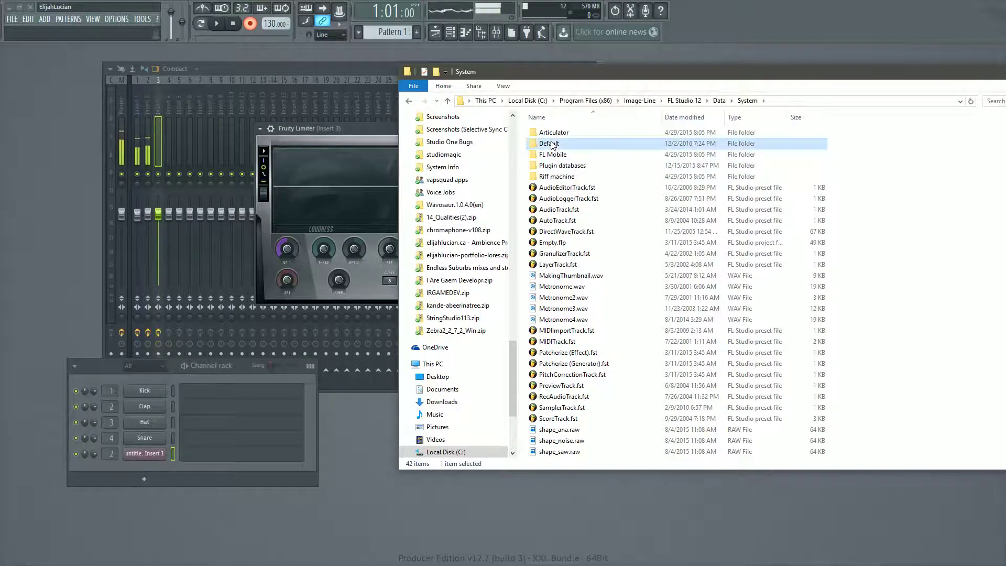
double_click(549, 146)
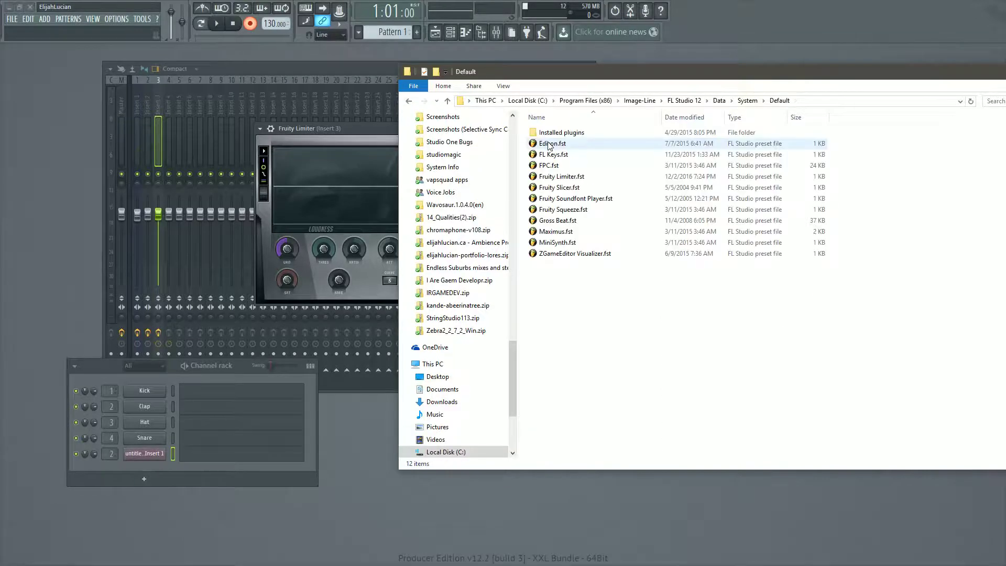
double_click(570, 132)
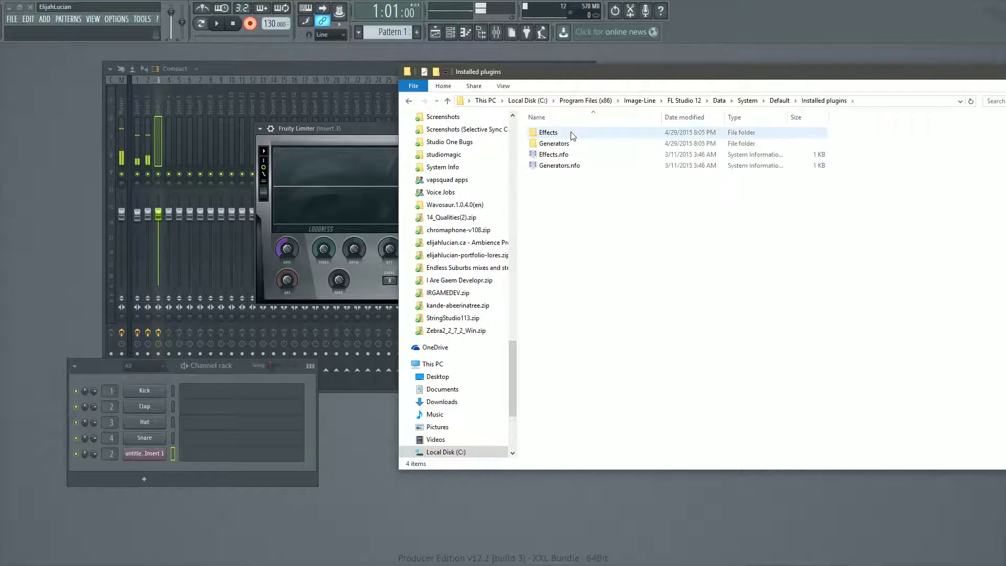
double_click(573, 135)
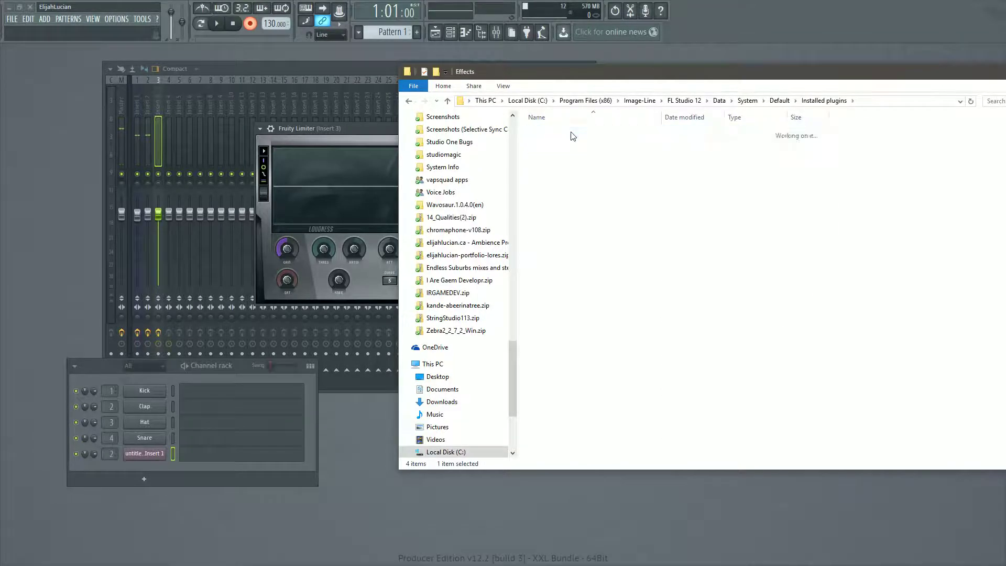
Back out and open FL Studio 12\Data\Patches\Plugin database\Effects instead
click(720, 102)
double_click(551, 176)
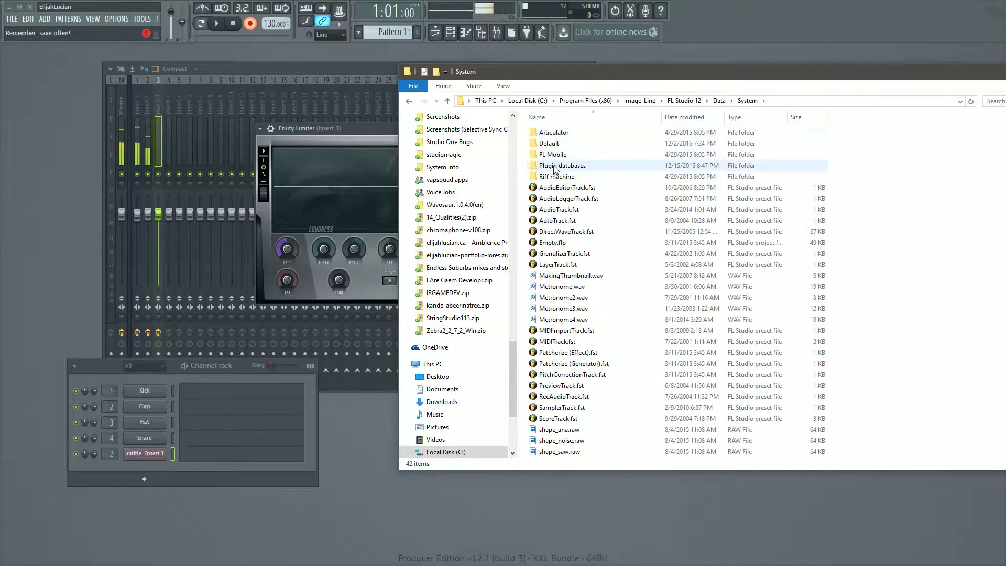
double_click(554, 166)
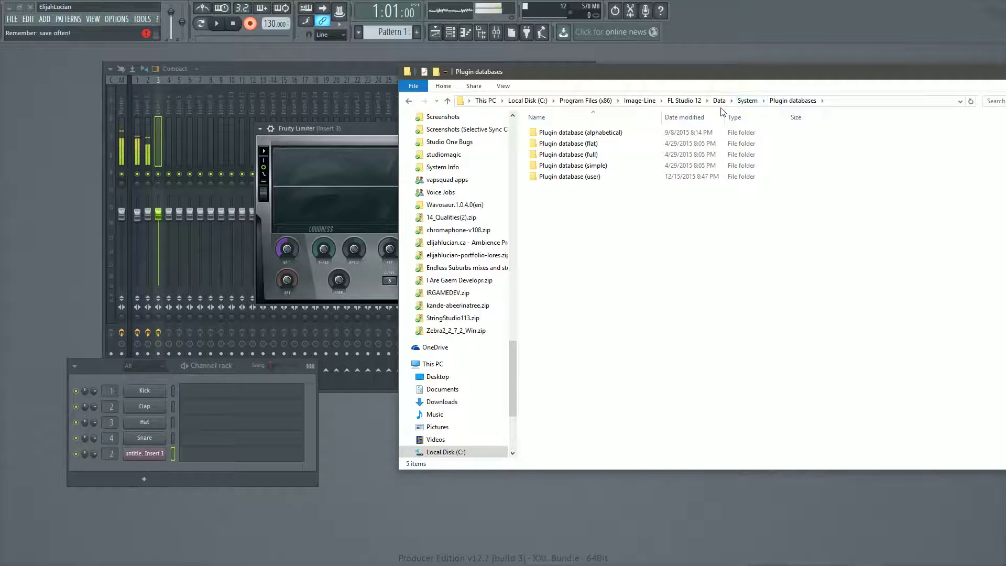
click(680, 102)
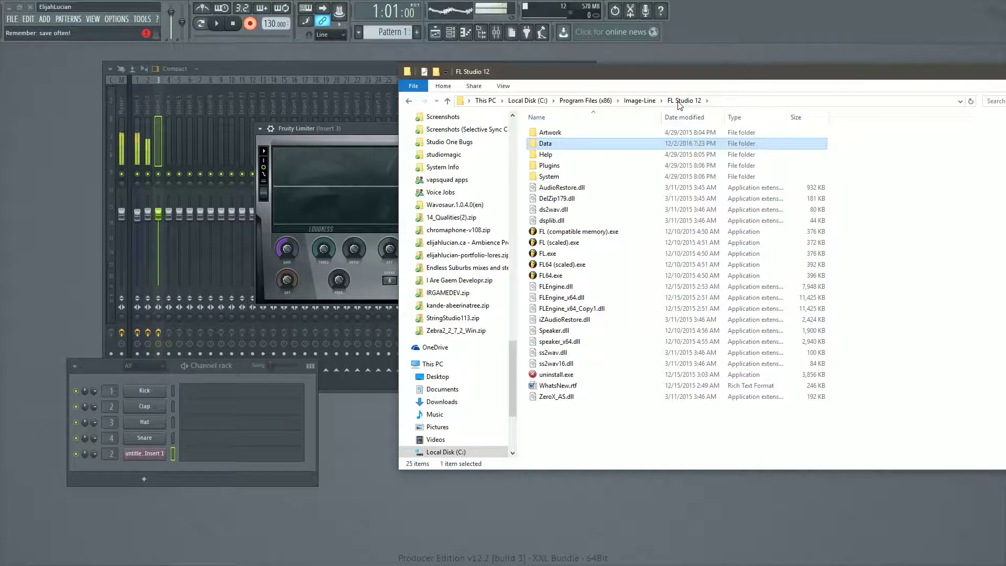
double_click(549, 145)
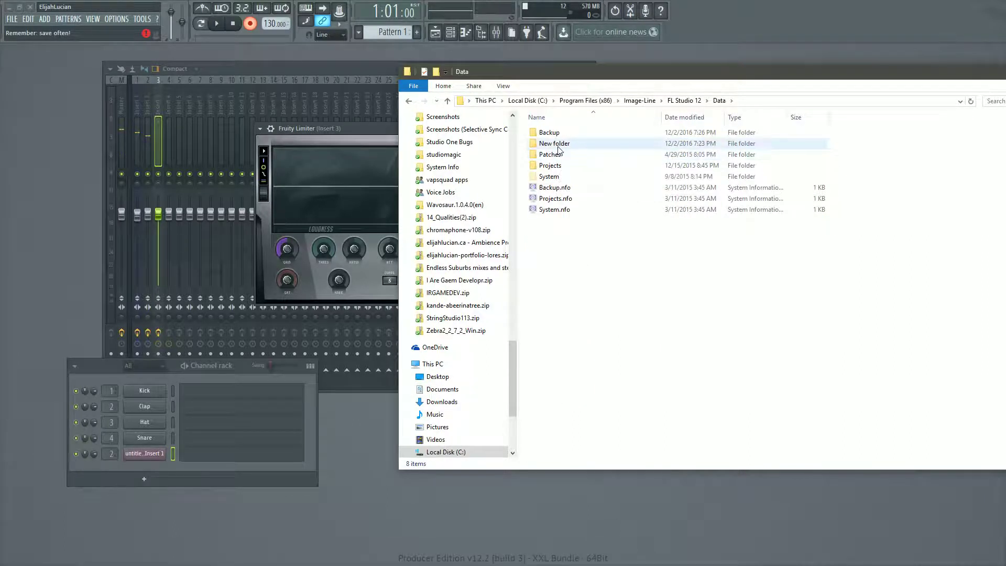
double_click(555, 155)
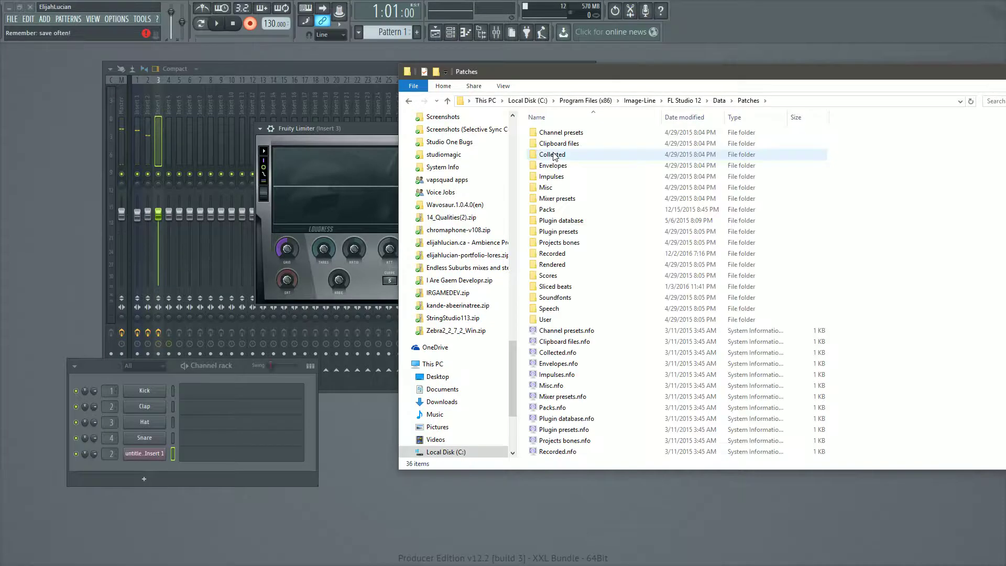
double_click(570, 222)
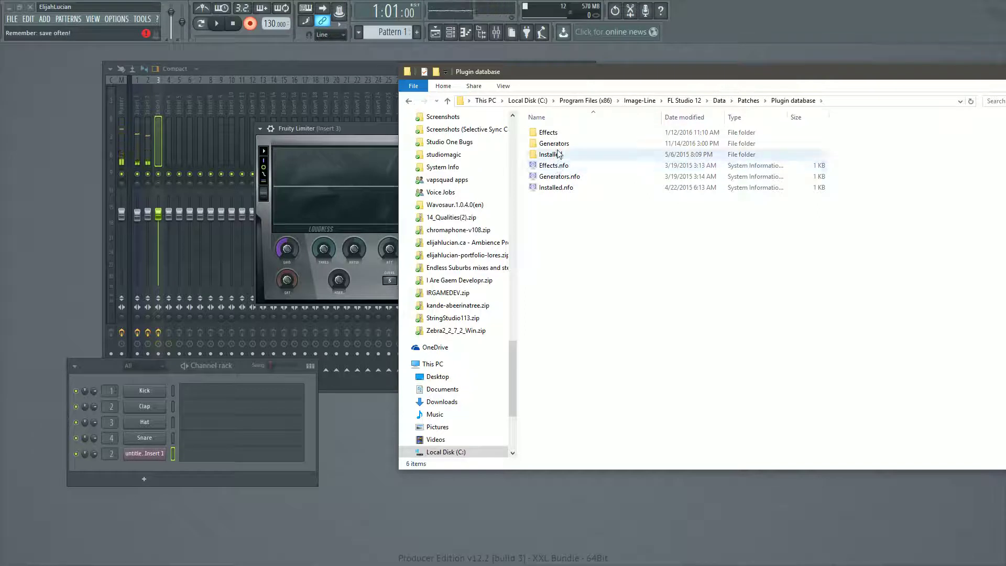
double_click(549, 133)
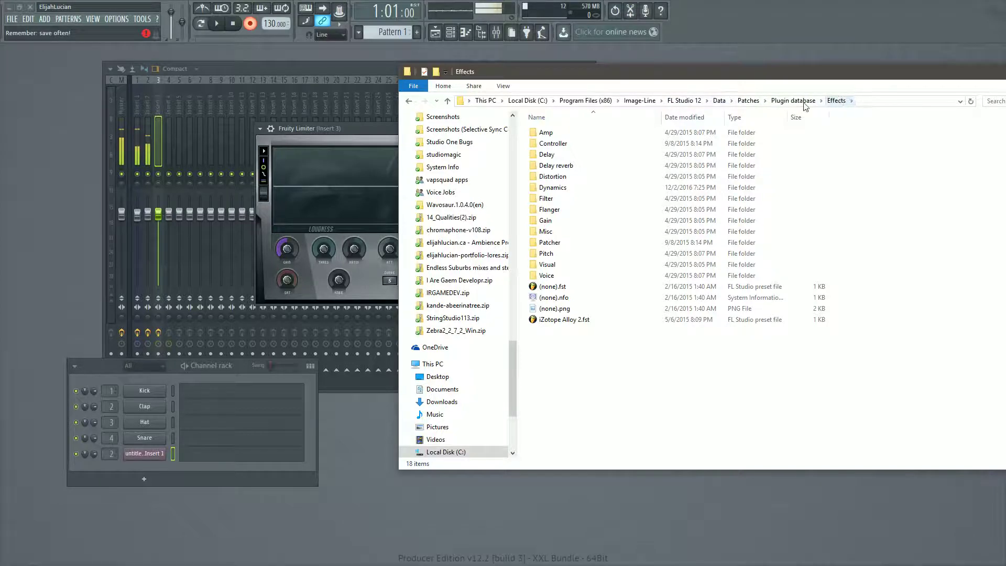
Check FL Studio's Add > Effect list, then open Explorer's Effects\Dynamics preset folder
click(45, 19)
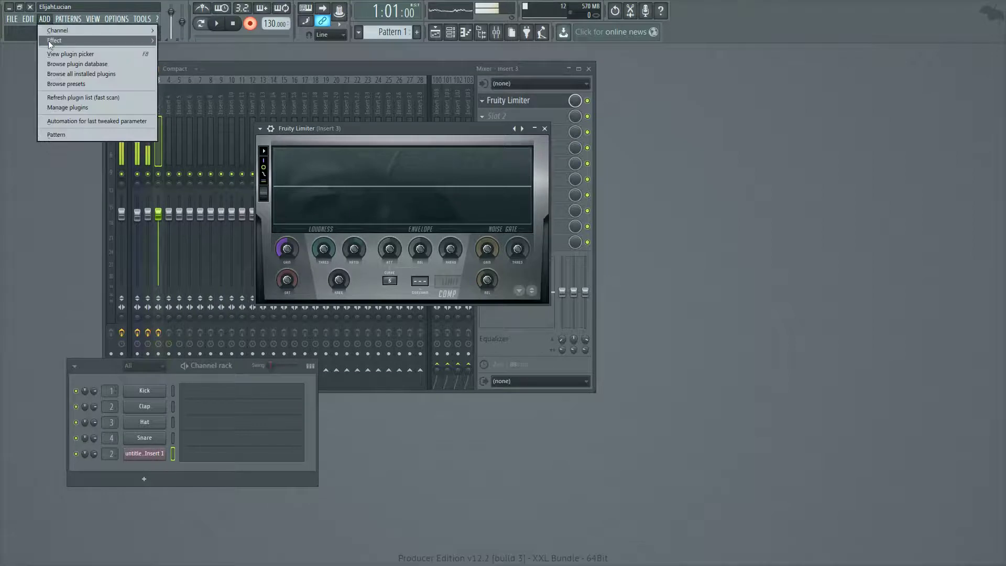
mouse_move(49, 40)
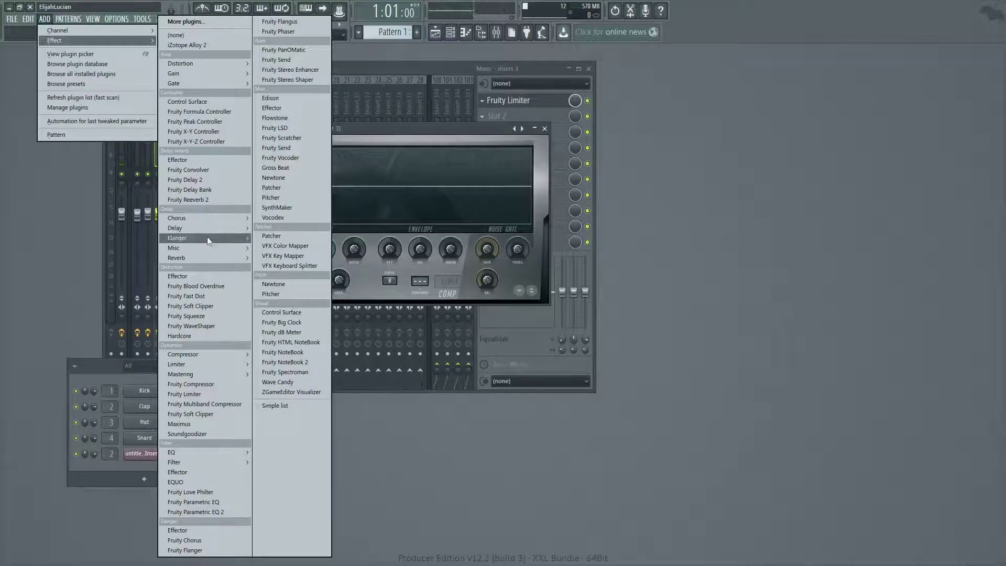
click(194, 263)
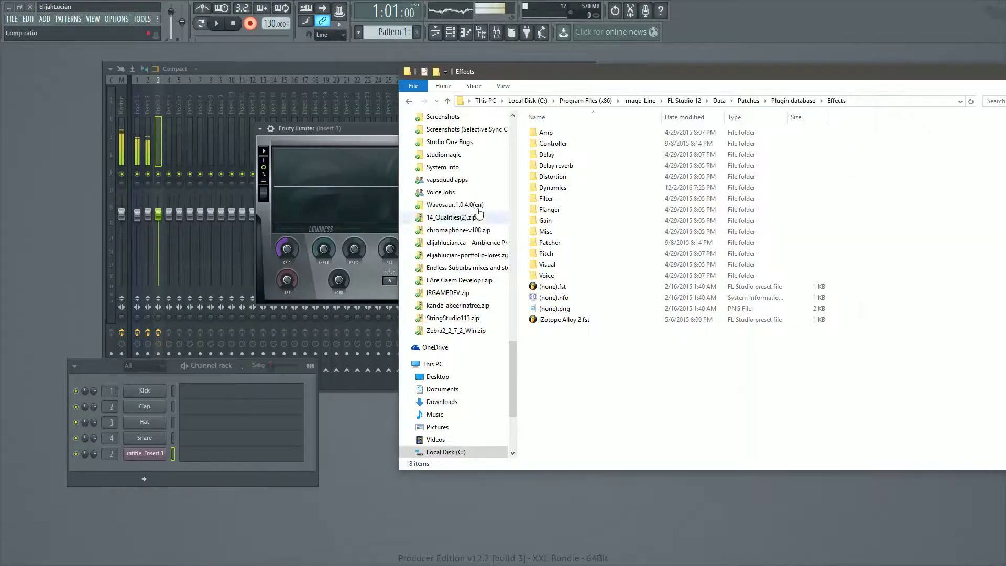
double_click(551, 188)
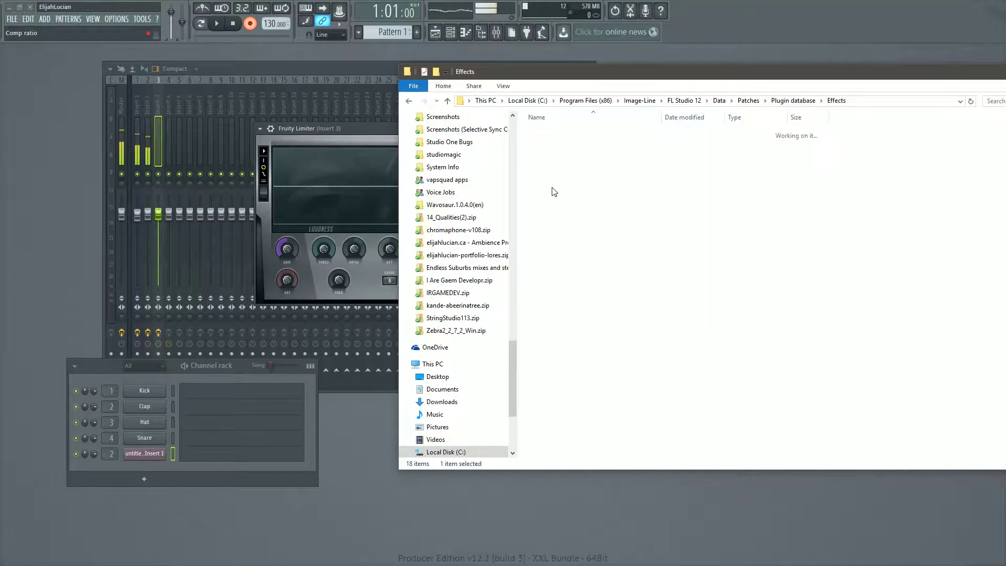
Show Add > Effect > Limiter listing Fruity Limiter, Fruity Soft Clipper and Maximus
click(46, 18)
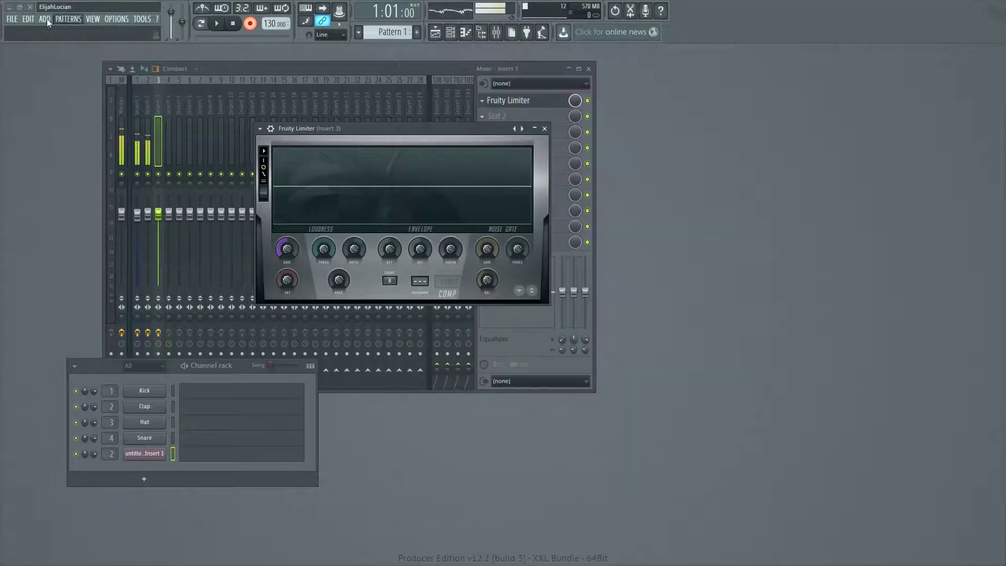
click(46, 18)
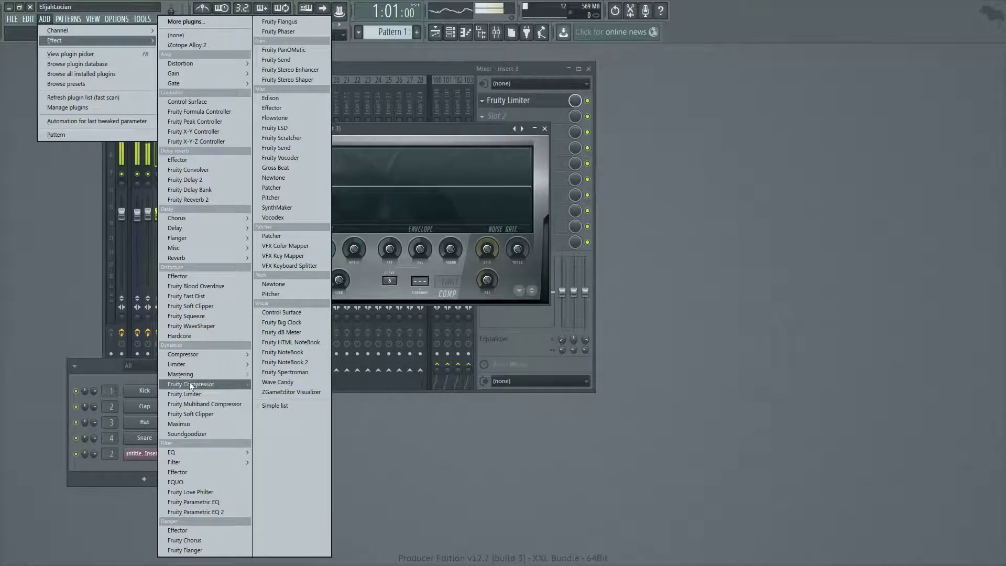
mouse_move(196, 364)
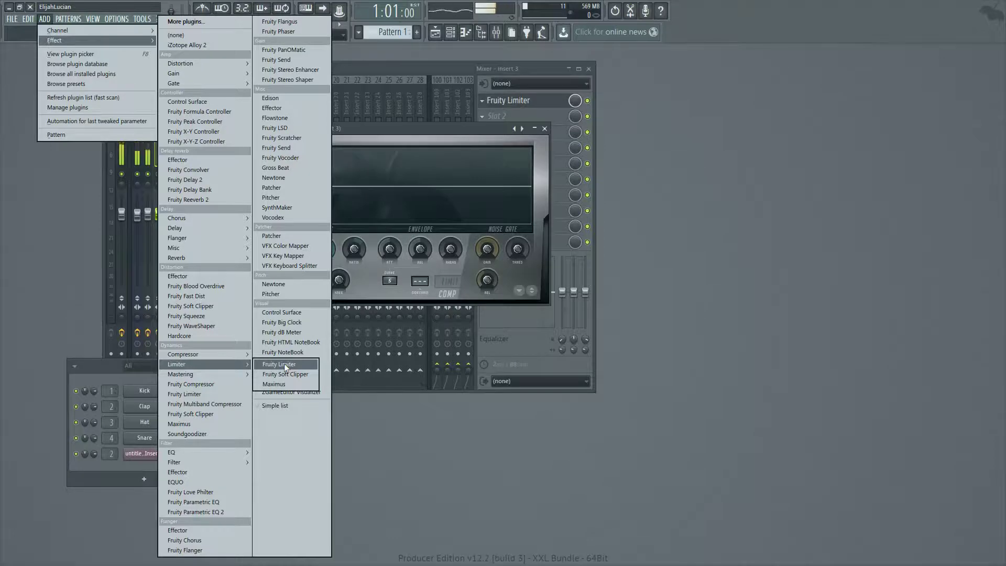
key(alt+Tab)
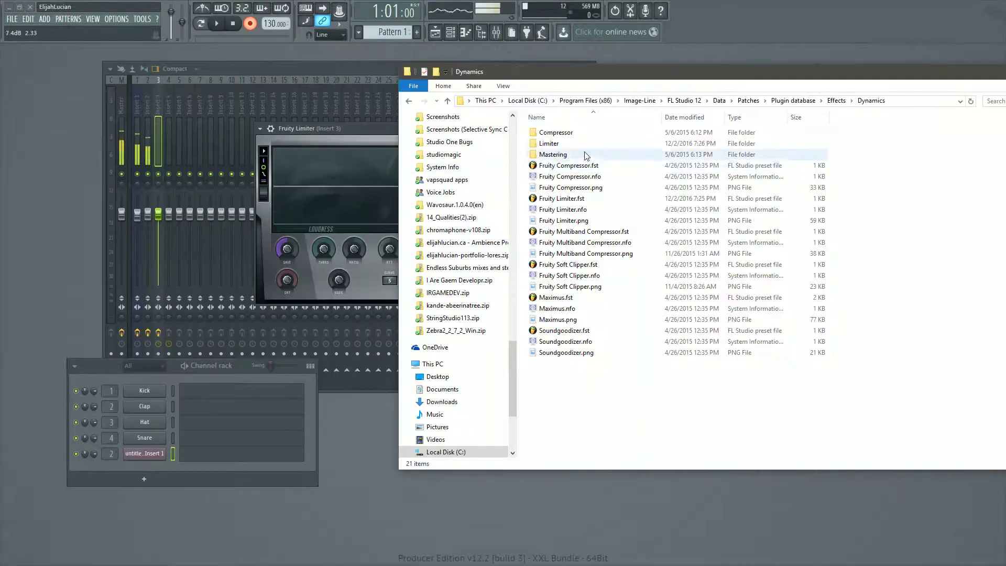
double_click(550, 143)
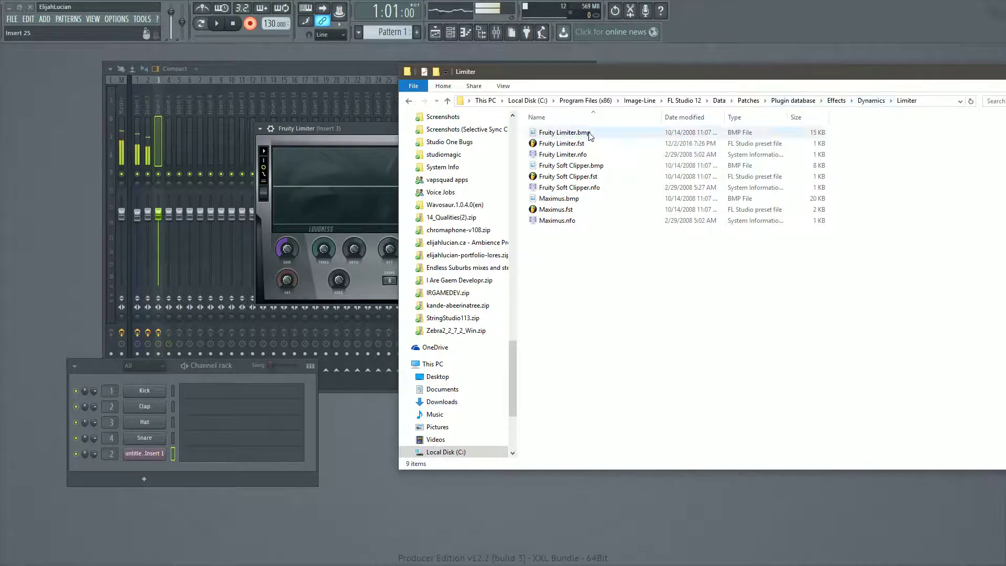
key(BackSpace)
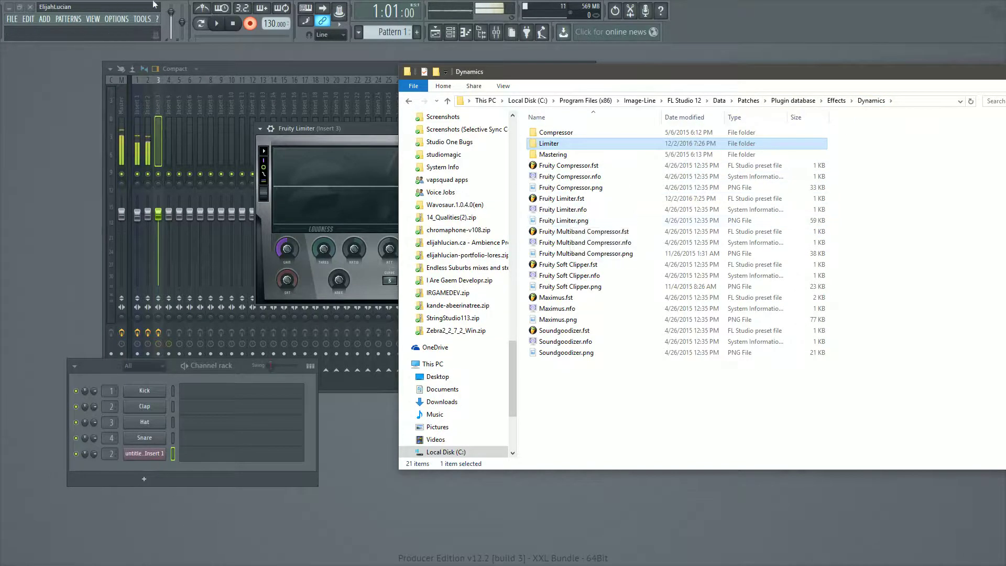
click(64, 20)
click(45, 19)
click(44, 19)
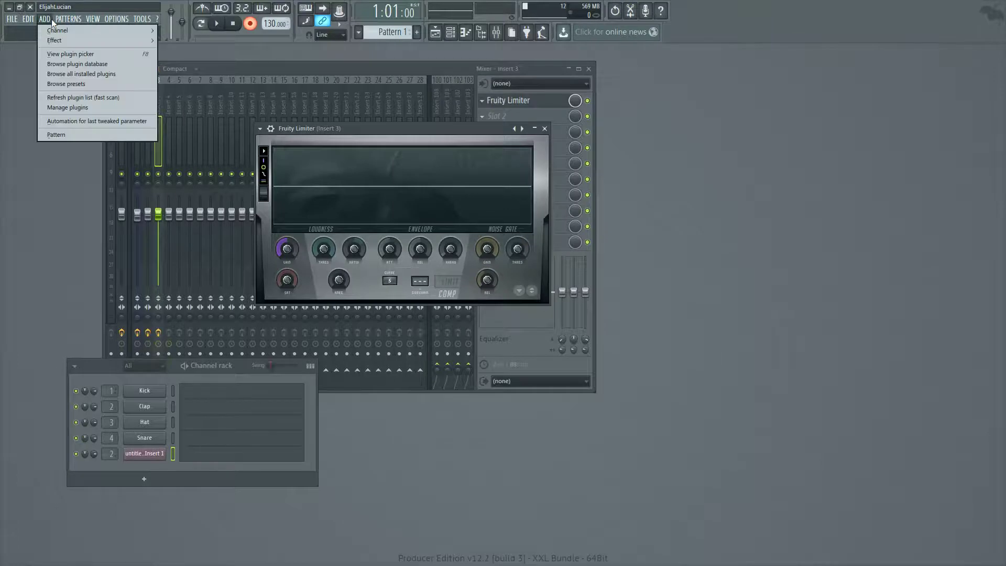
mouse_move(54, 40)
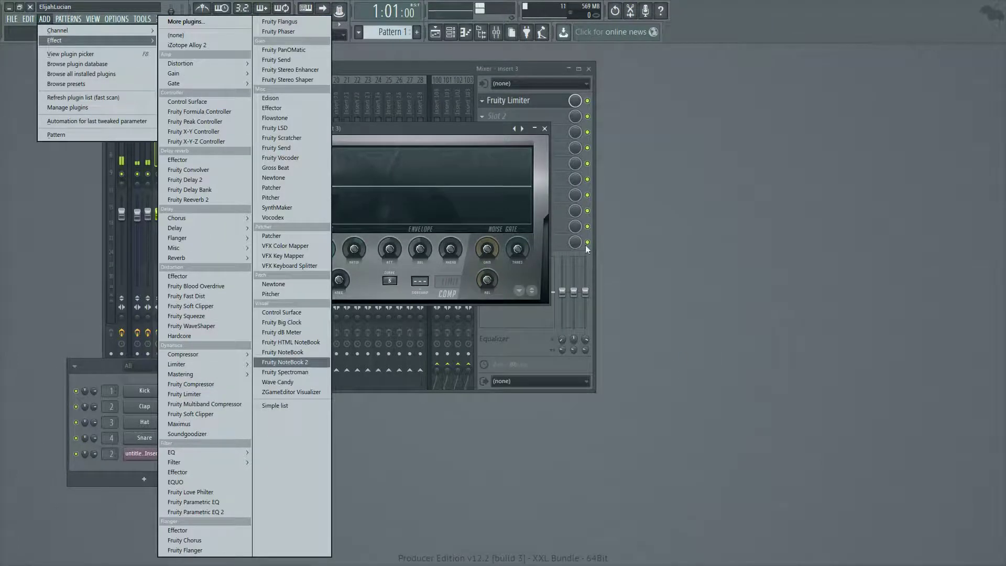
click(467, 130)
Choose Save preset as for the Fruity Limiter and go up to the FL Studio 12 folder
click(259, 128)
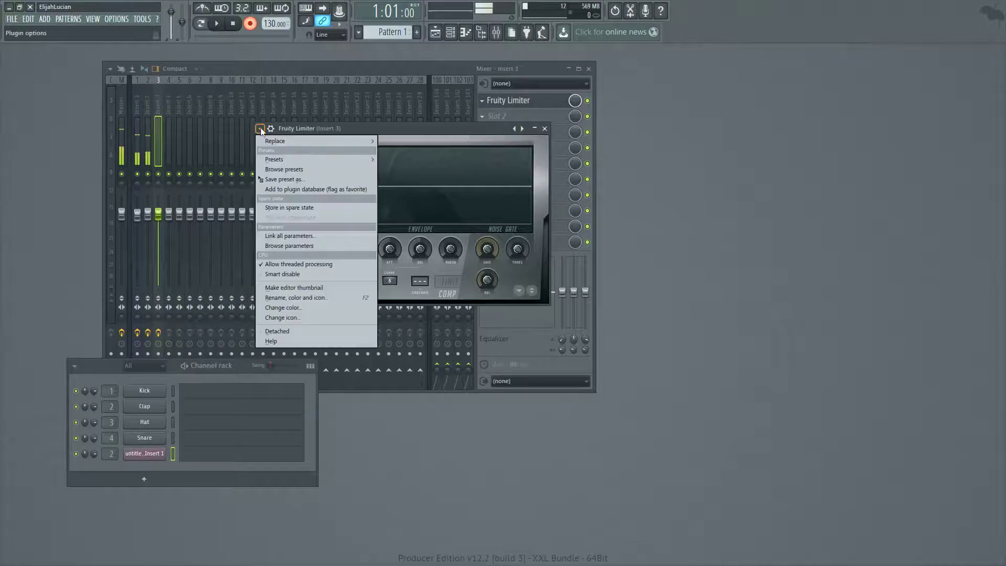
click(279, 166)
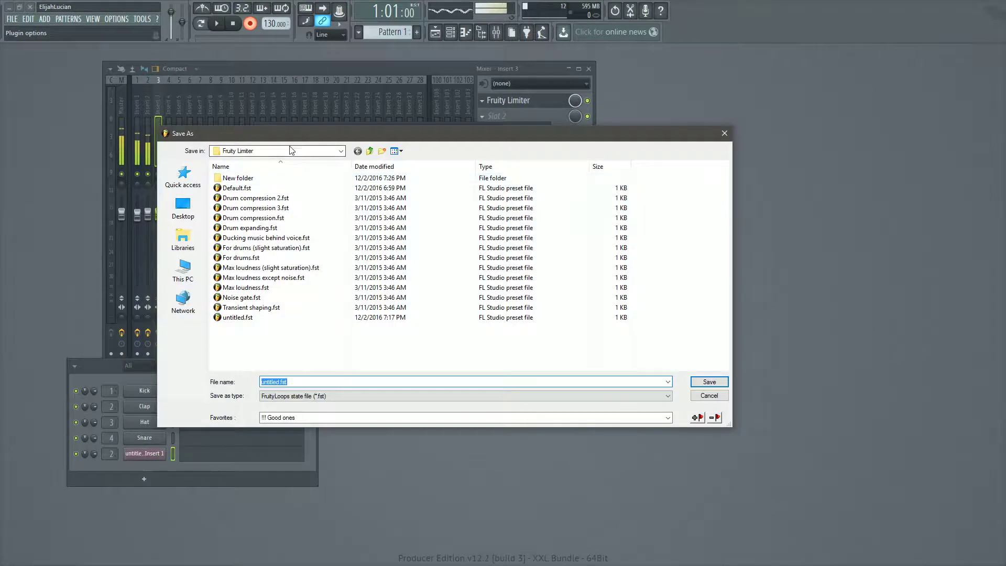
drag(296, 138, 456, 208)
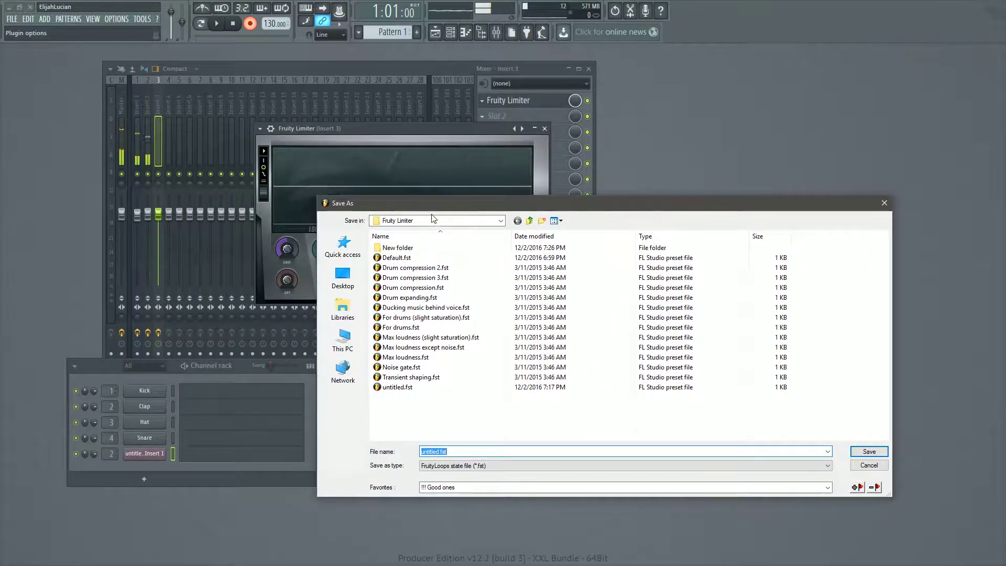
click(529, 220)
click(530, 221)
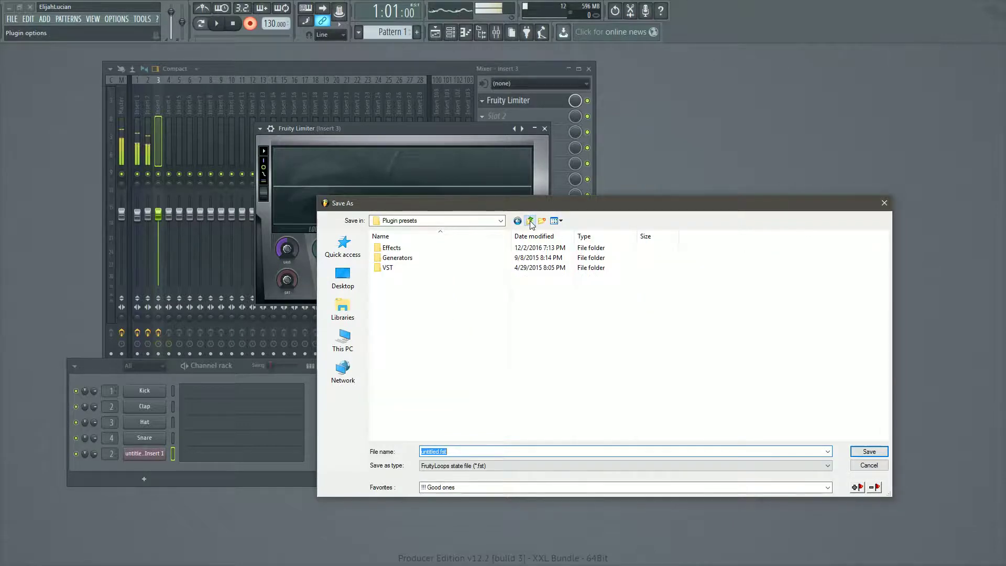
click(529, 220)
click(529, 220)
click(530, 221)
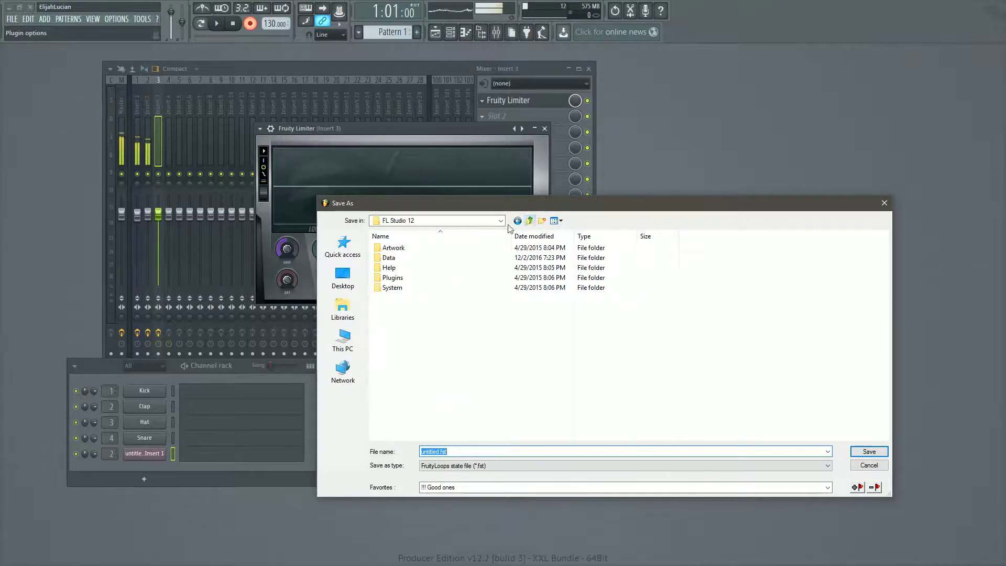
Overwrite Fruity Limiter.fst in Data\Patches\Plugin database\Effects\Dynamics, confirming the replace
double_click(389, 259)
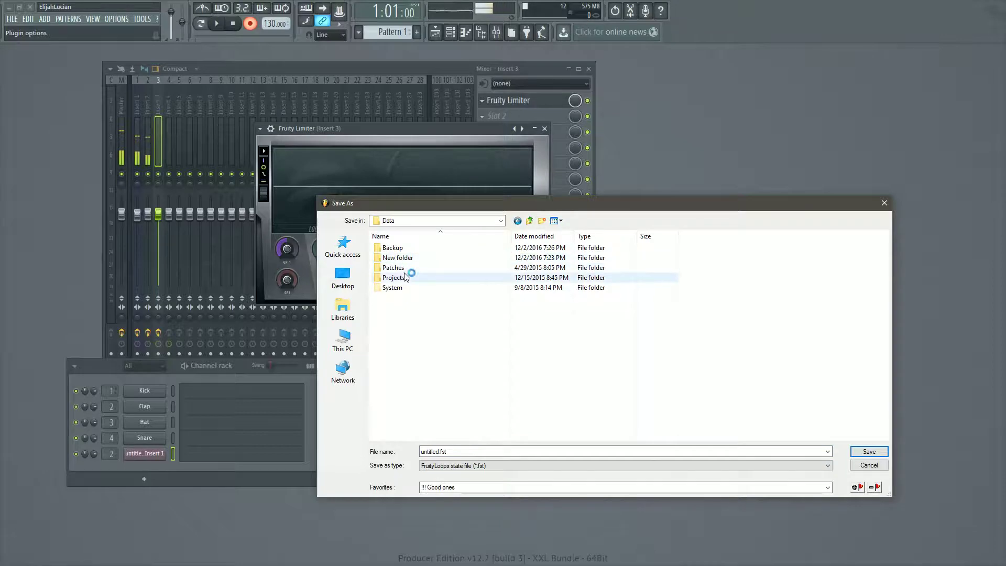
double_click(401, 269)
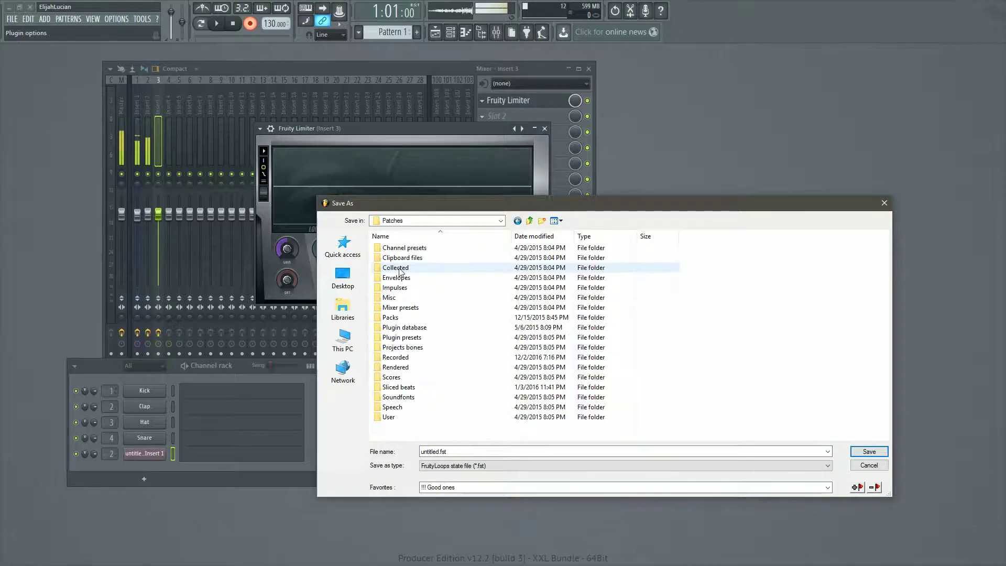
double_click(409, 328)
double_click(391, 248)
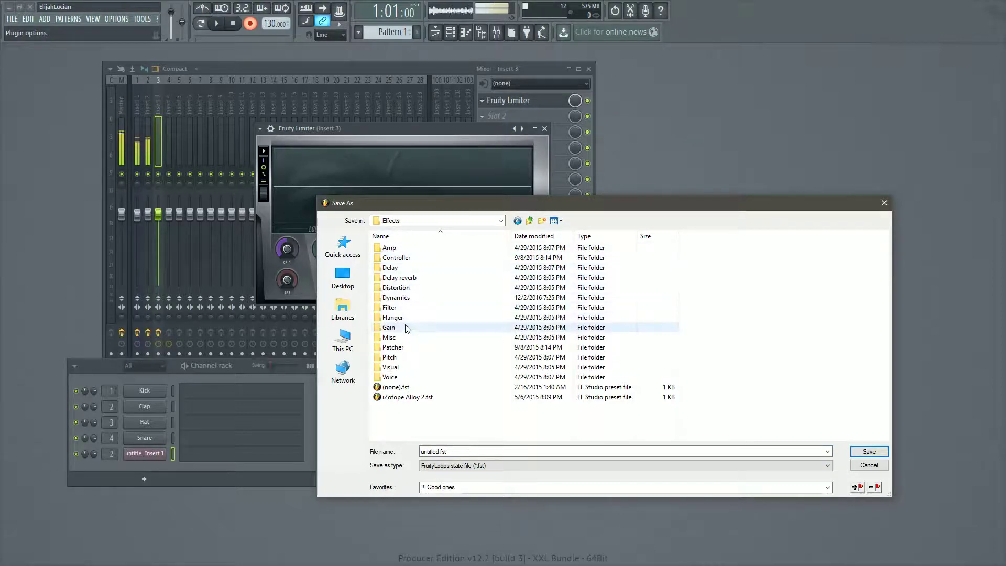
double_click(401, 298)
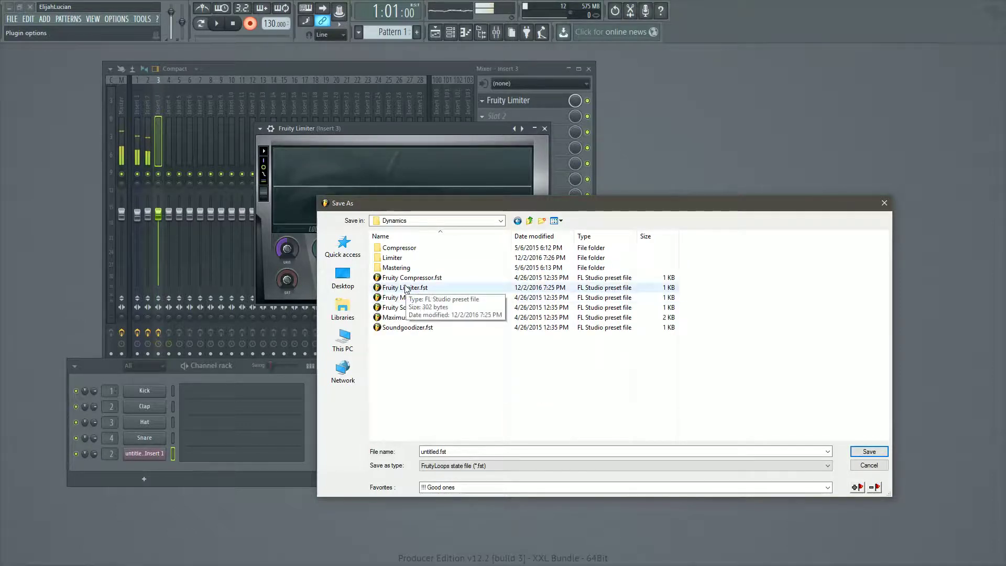
drag(406, 288, 549, 283)
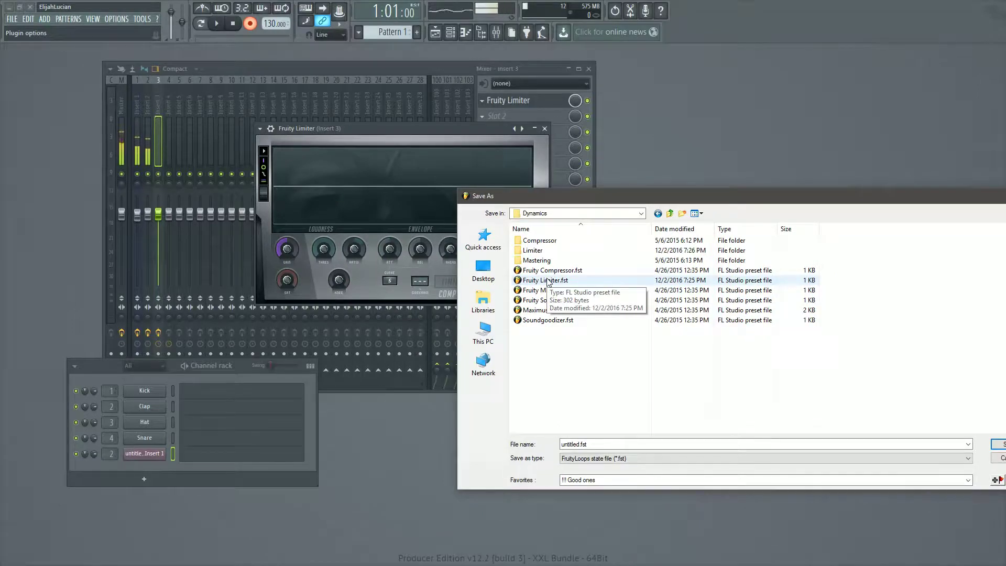
double_click(548, 282)
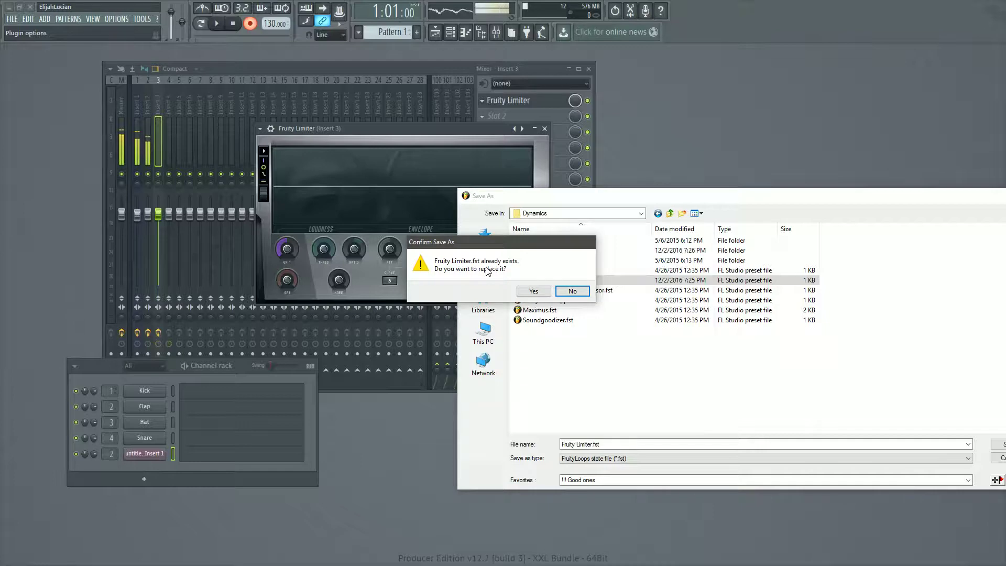
click(533, 292)
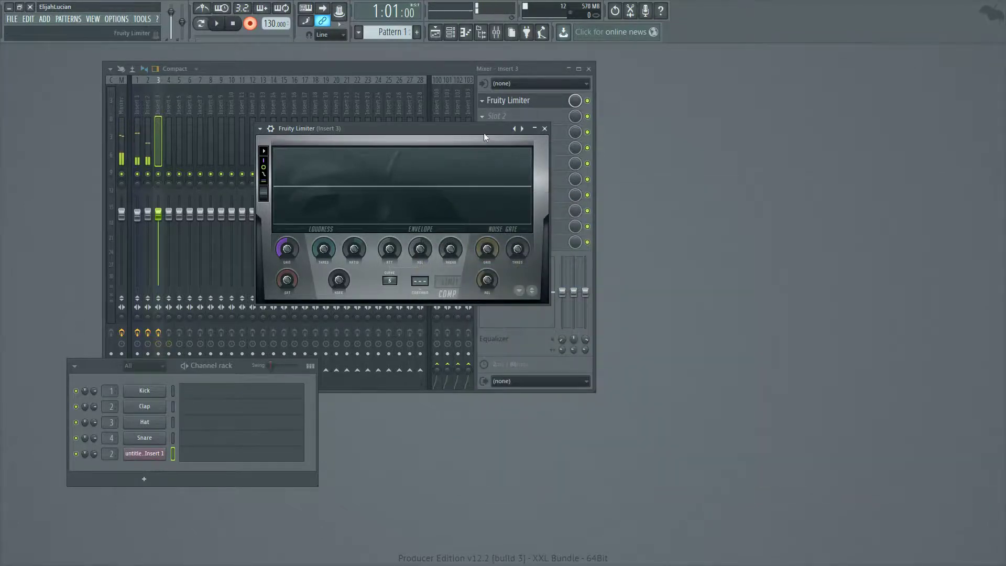
Load a Fruity Limiter into Insert 3's second effect slot
click(481, 116)
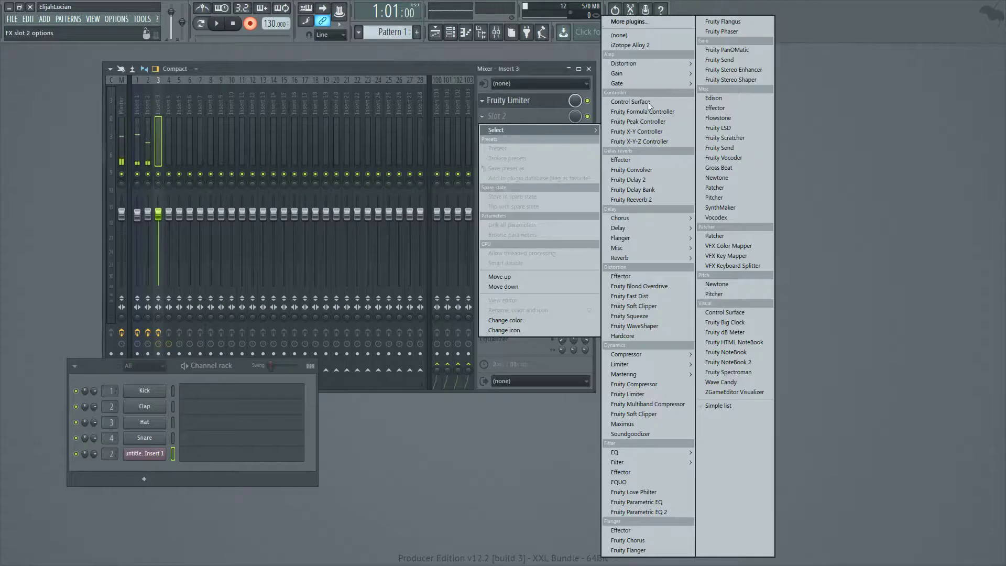
click(630, 393)
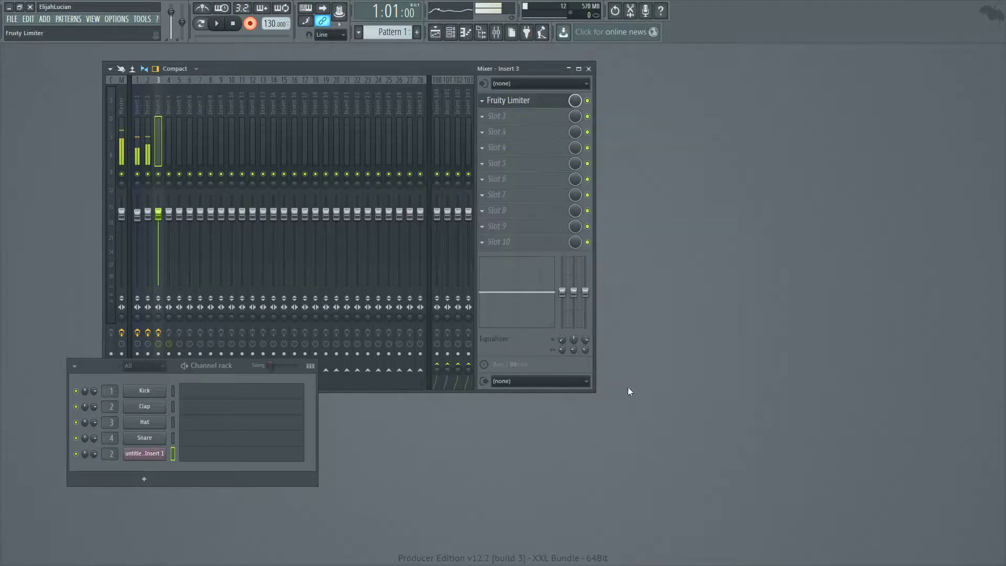
drag(270, 132, 646, 127)
Place the first and second Fruity Limiter windows side by side for comparison
click(532, 101)
click(619, 253)
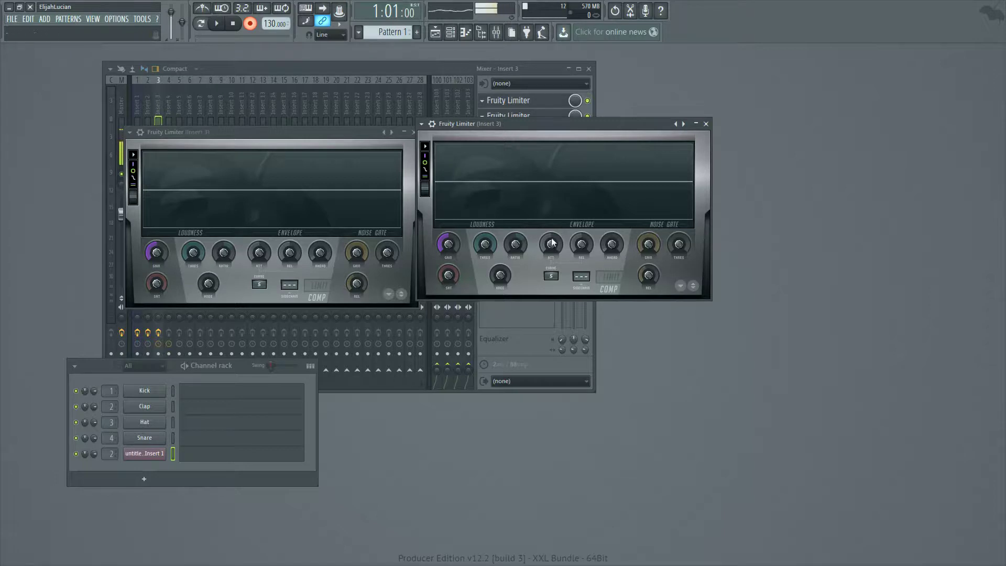
drag(569, 124, 326, 138)
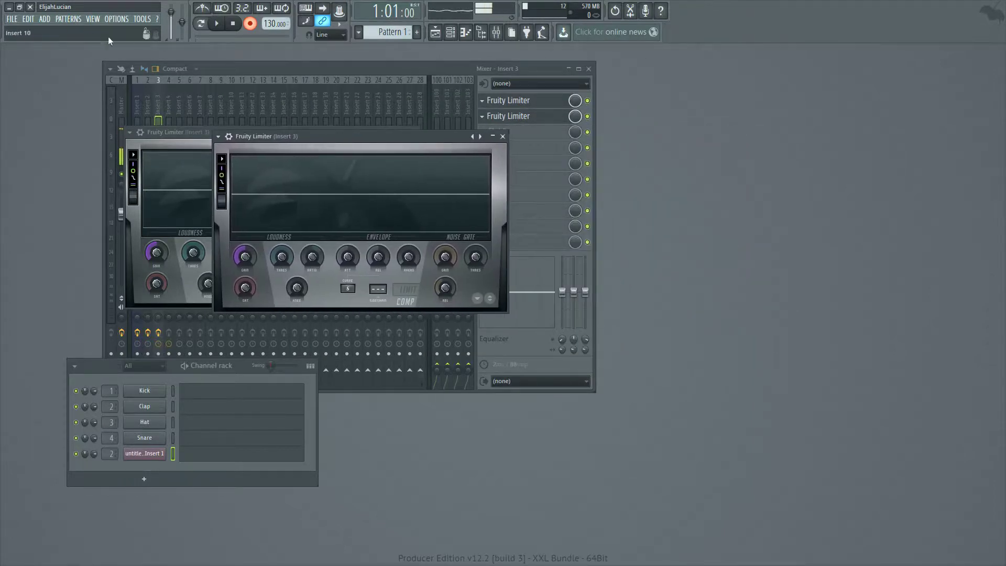